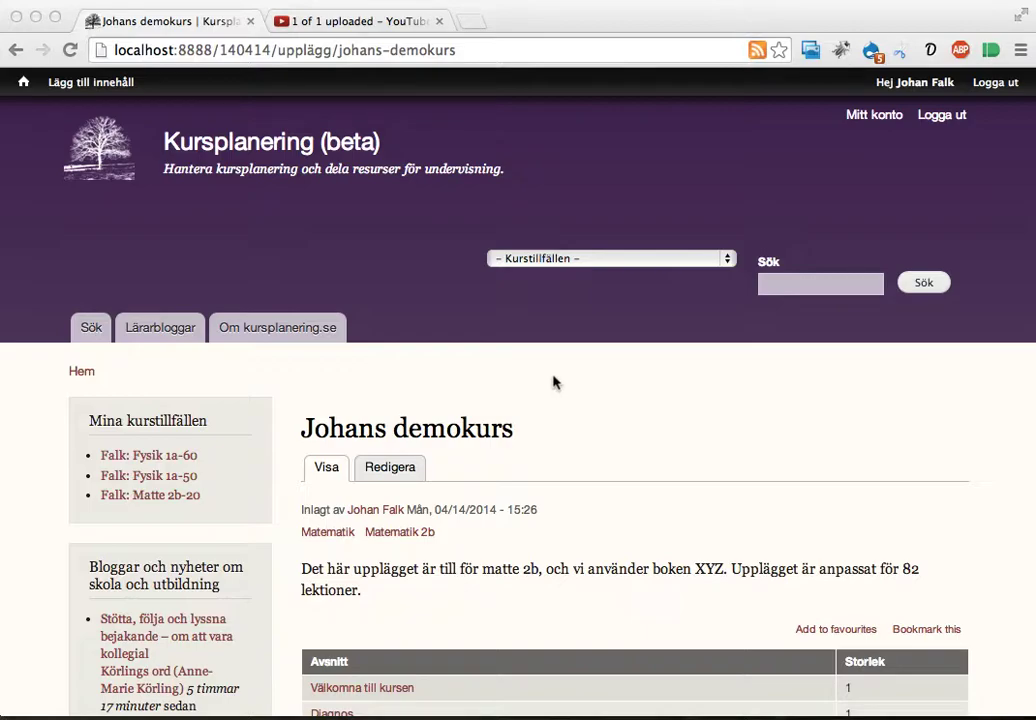
Review the demo course outline's description and its table of sections and sizes.
{"action": "scroll", "coordinate": [682, 423], "scroll_direction": "down", "scroll_amount": 5}
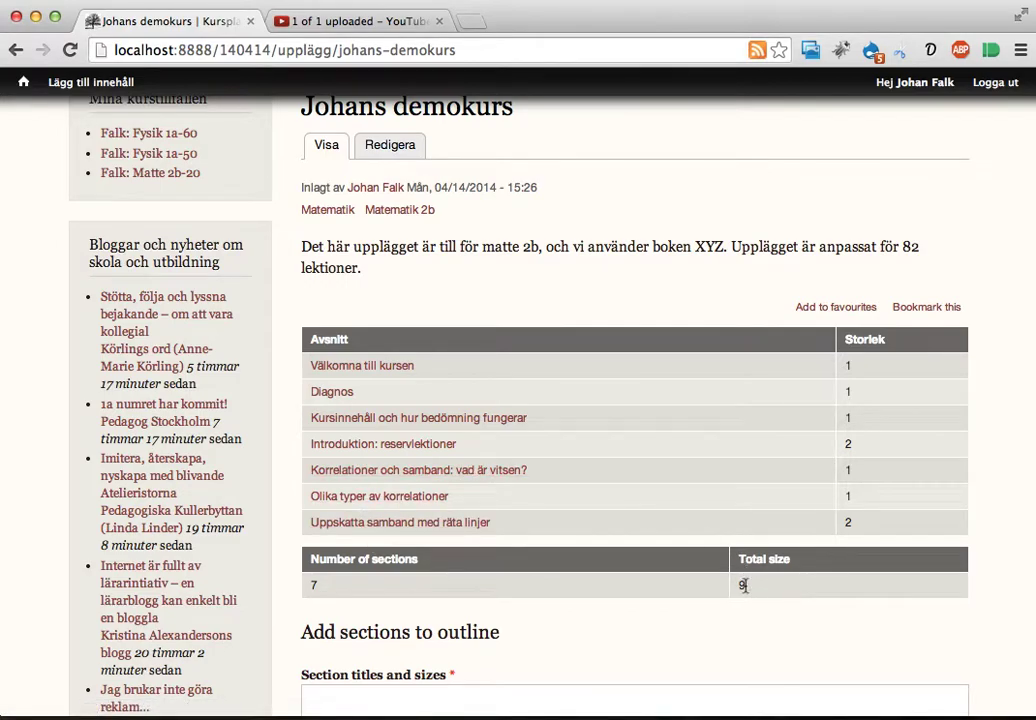
{"action": "scroll", "coordinate": [733, 548], "scroll_direction": "up", "scroll_amount": 4}
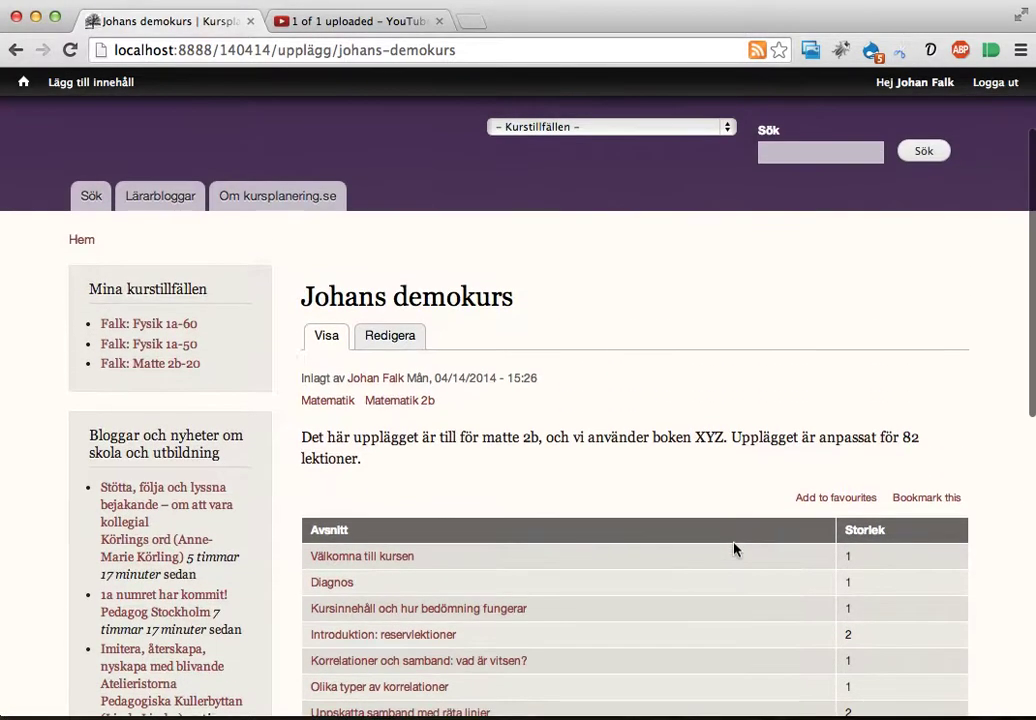
{"action": "scroll", "coordinate": [733, 548], "scroll_direction": "up", "scroll_amount": 1}
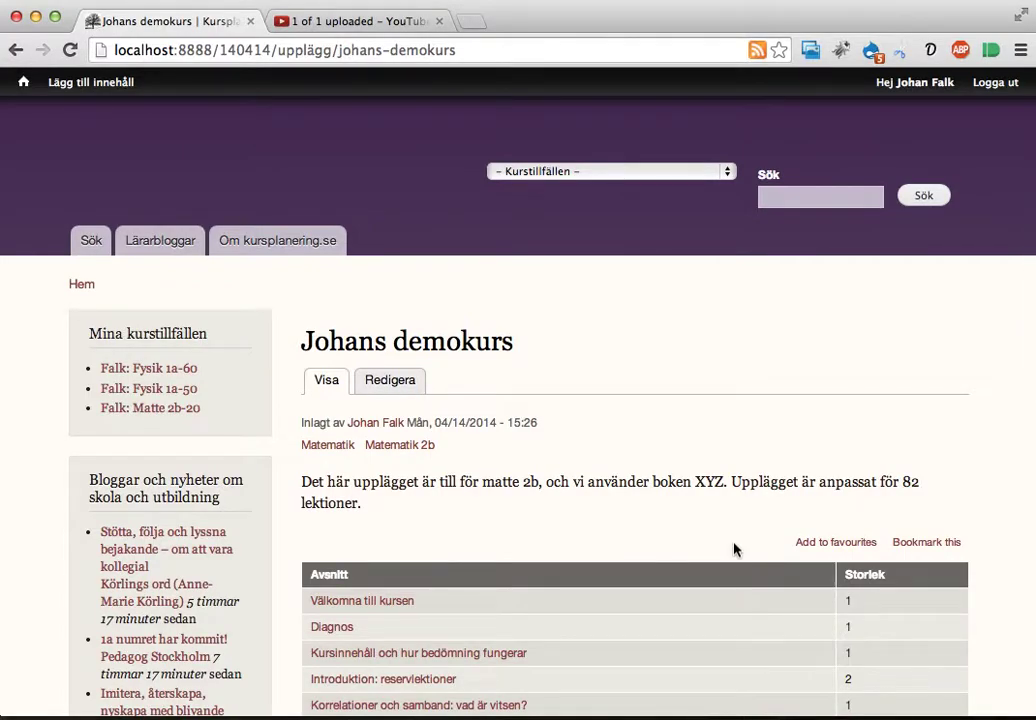
{"action": "scroll", "coordinate": [733, 548], "scroll_direction": "down", "scroll_amount": 2}
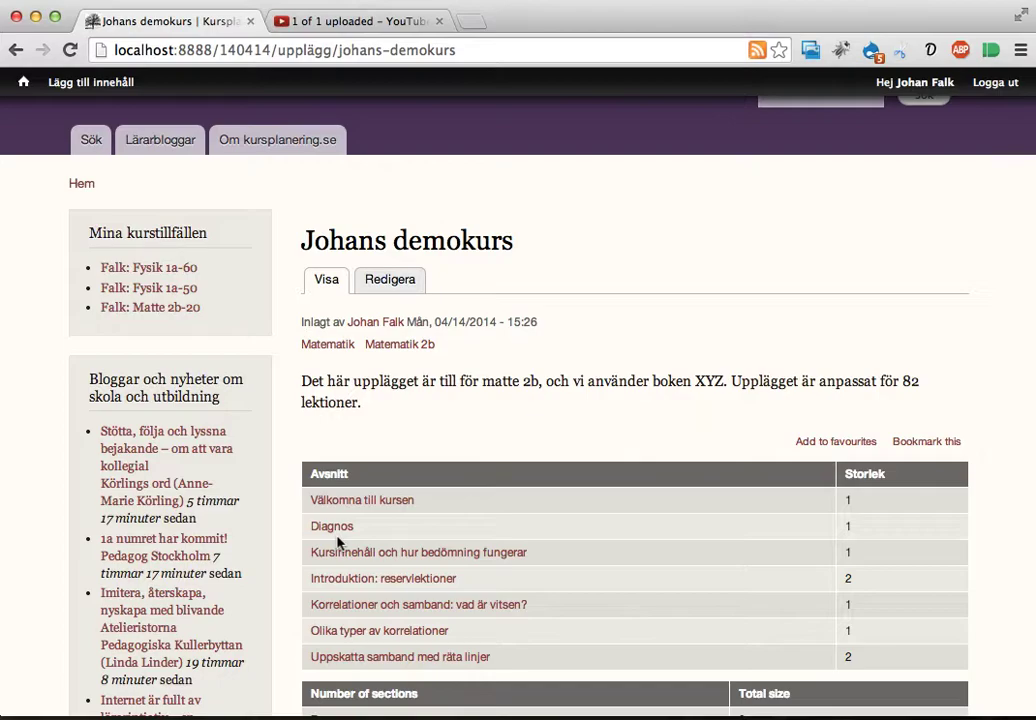
{"action": "scroll", "coordinate": [338, 543], "scroll_direction": "up", "scroll_amount": 4}
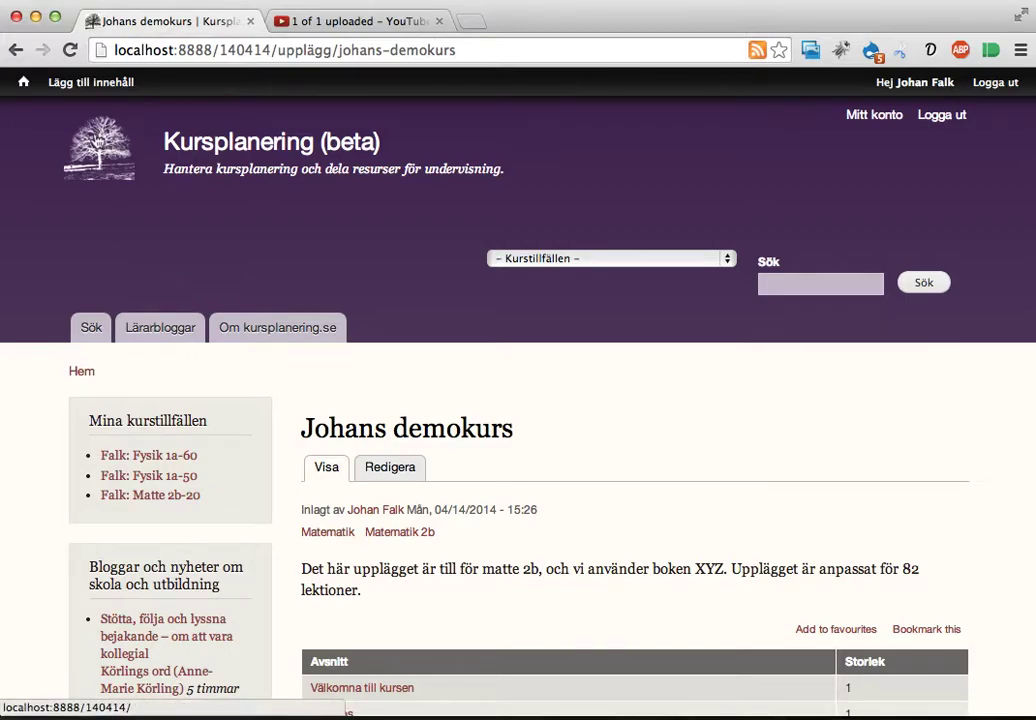
Open a form for creating a new Kurstillfälle in a separate tab, checking the demo course's section list before returning to the form.
{"action": "mouse_move", "coordinate": [82, 89]}
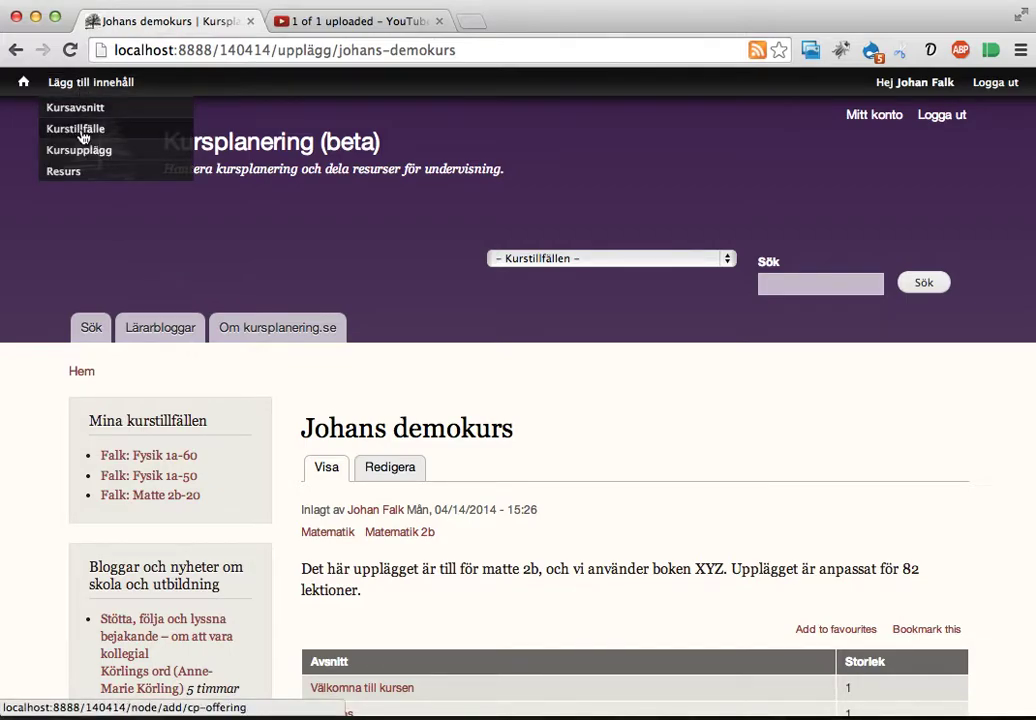
{"action": "left_click", "coordinate": [83, 135]}
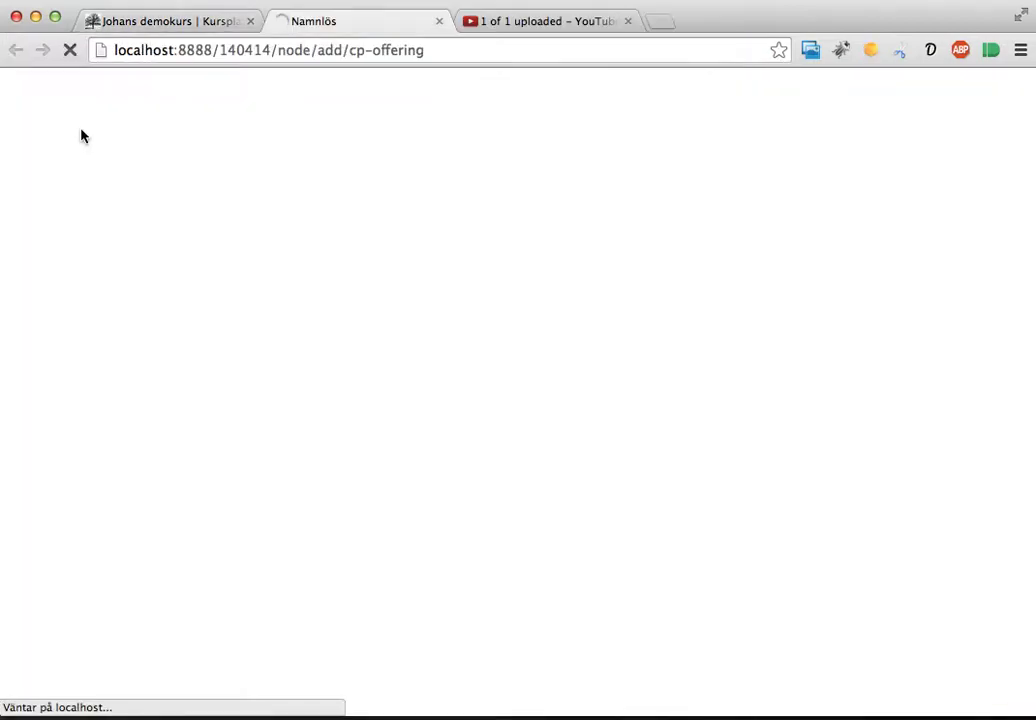
{"action": "left_click", "coordinate": [165, 21]}
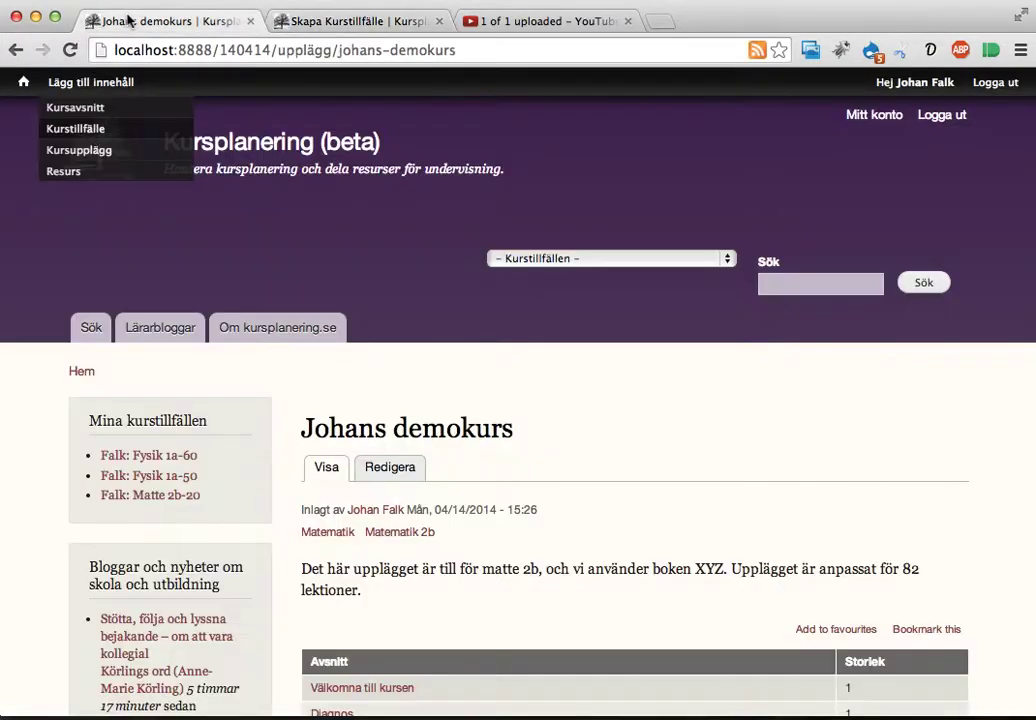
{"action": "scroll", "coordinate": [398, 438], "scroll_direction": "down", "scroll_amount": 3}
{"action": "scroll", "coordinate": [398, 438], "scroll_direction": "down", "scroll_amount": 1}
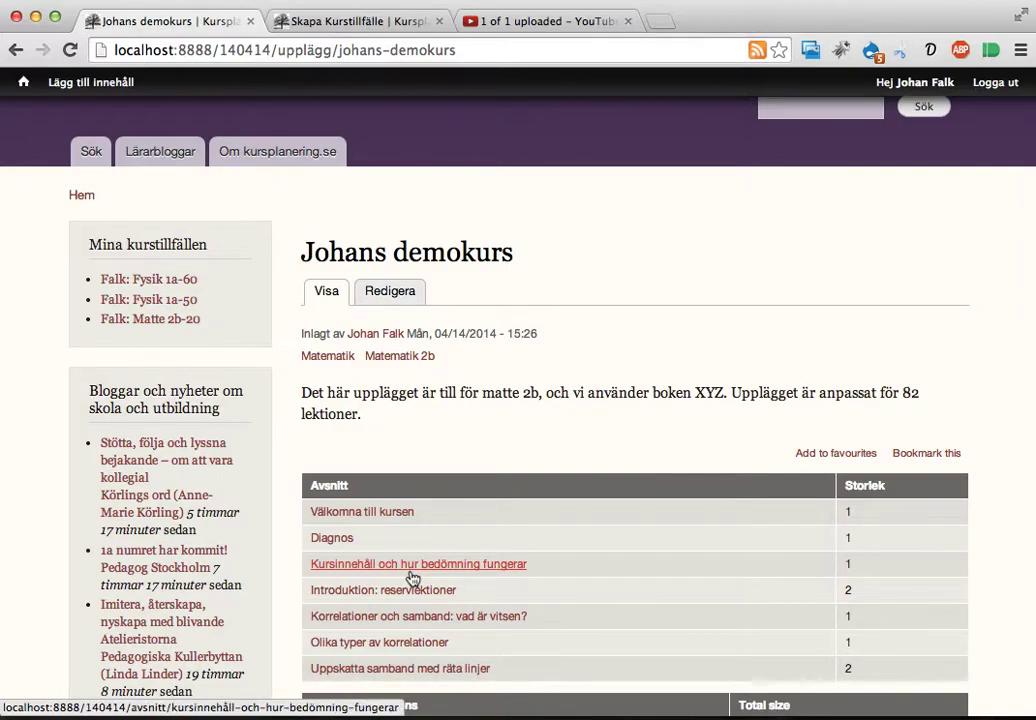
{"action": "left_click", "coordinate": [352, 22]}
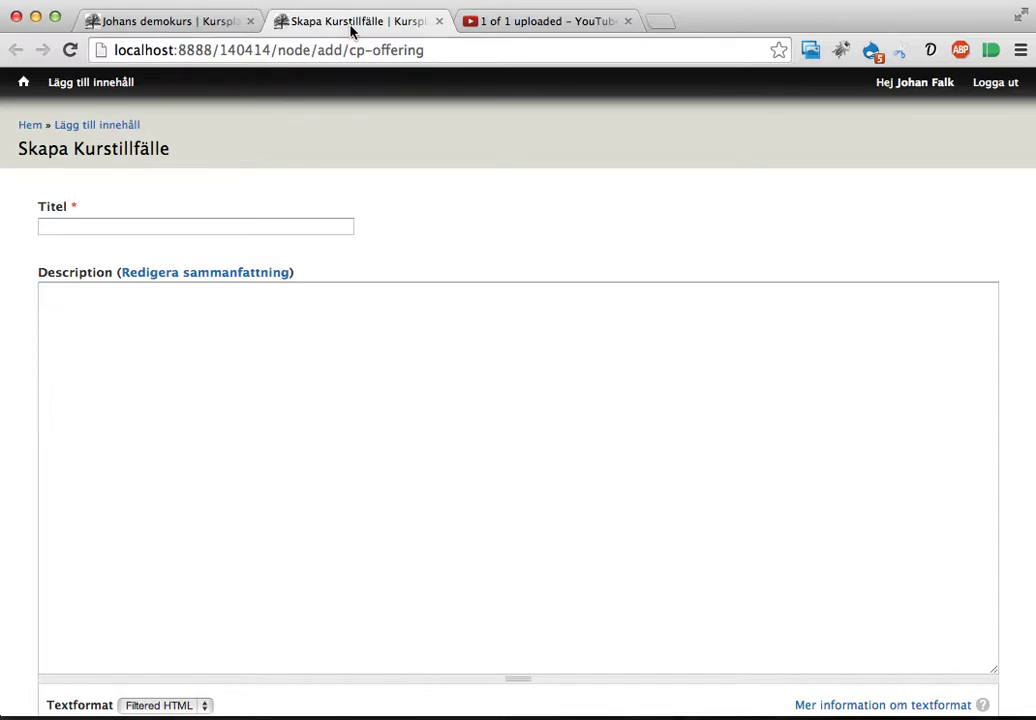
Title the new Kurstillfälle "Matte 2b med gruppen ABC" and leave its description empty.
{"action": "left_click", "coordinate": [228, 227]}
{"action": "type", "text": "Matte"}
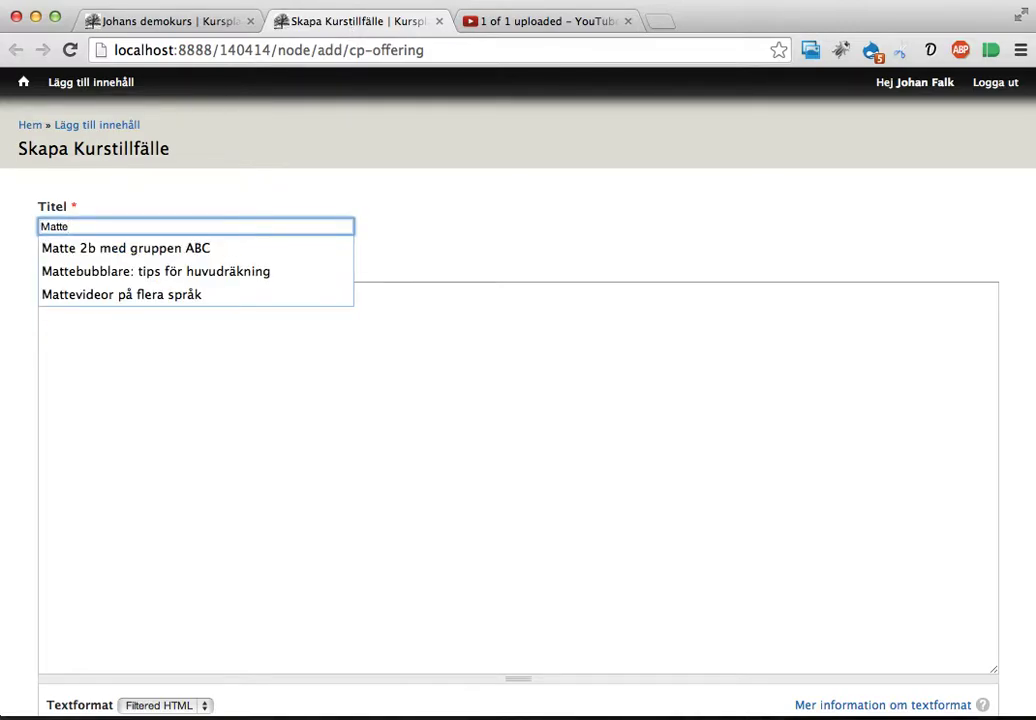
{"action": "key", "text": "Down"}
{"action": "key", "text": "Return"}
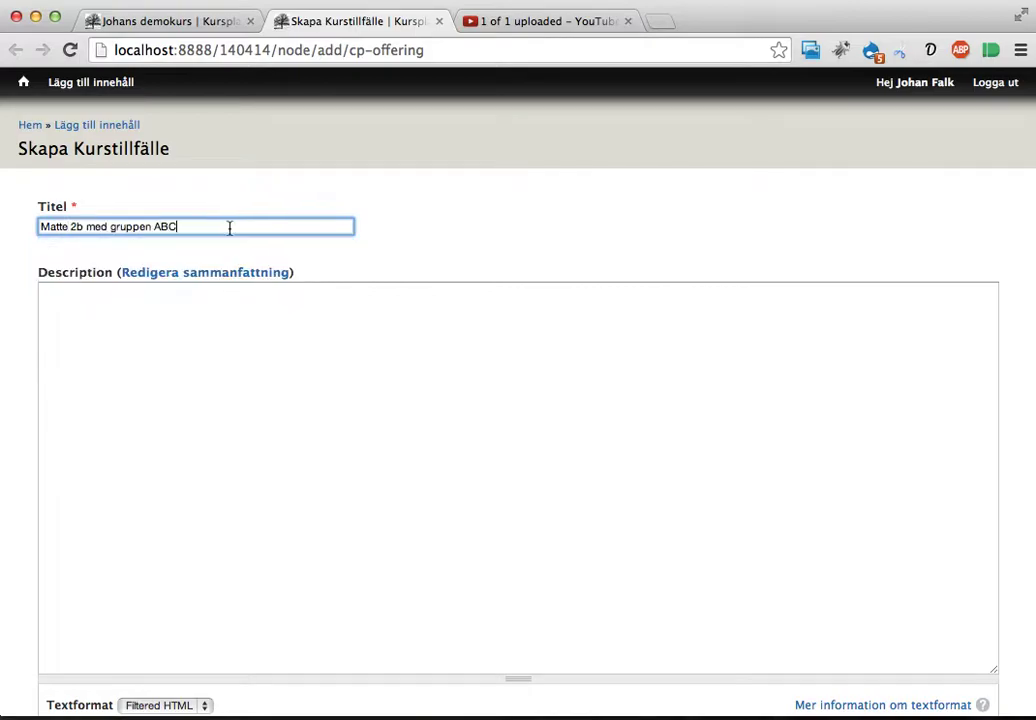
{"action": "double_click", "coordinate": [165, 226]}
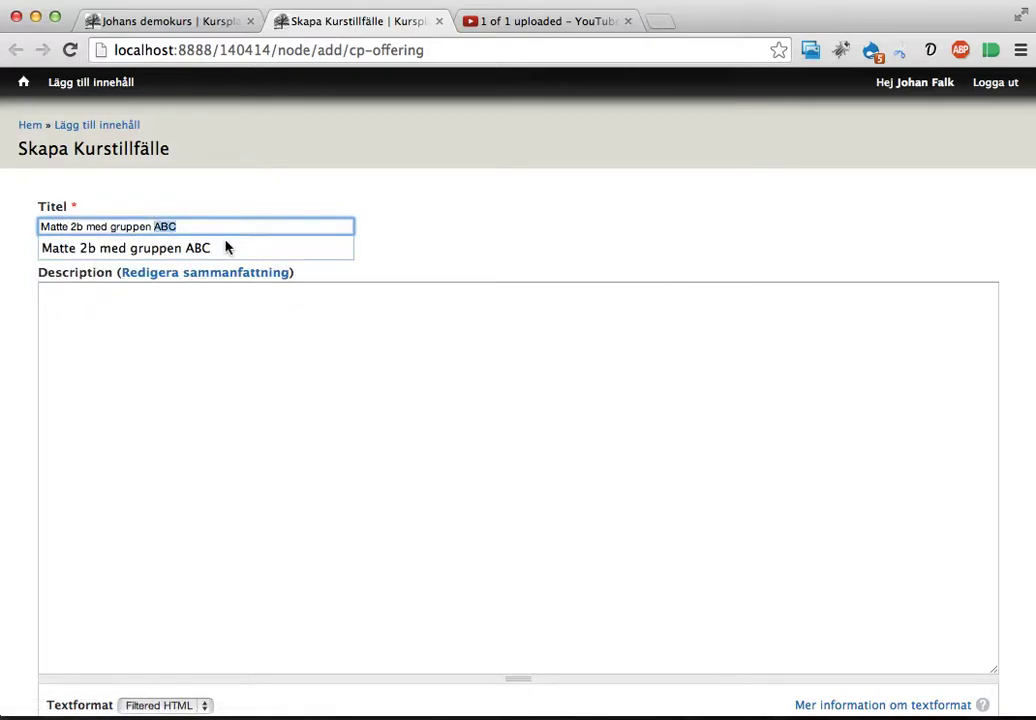
{"action": "left_click", "coordinate": [183, 377]}
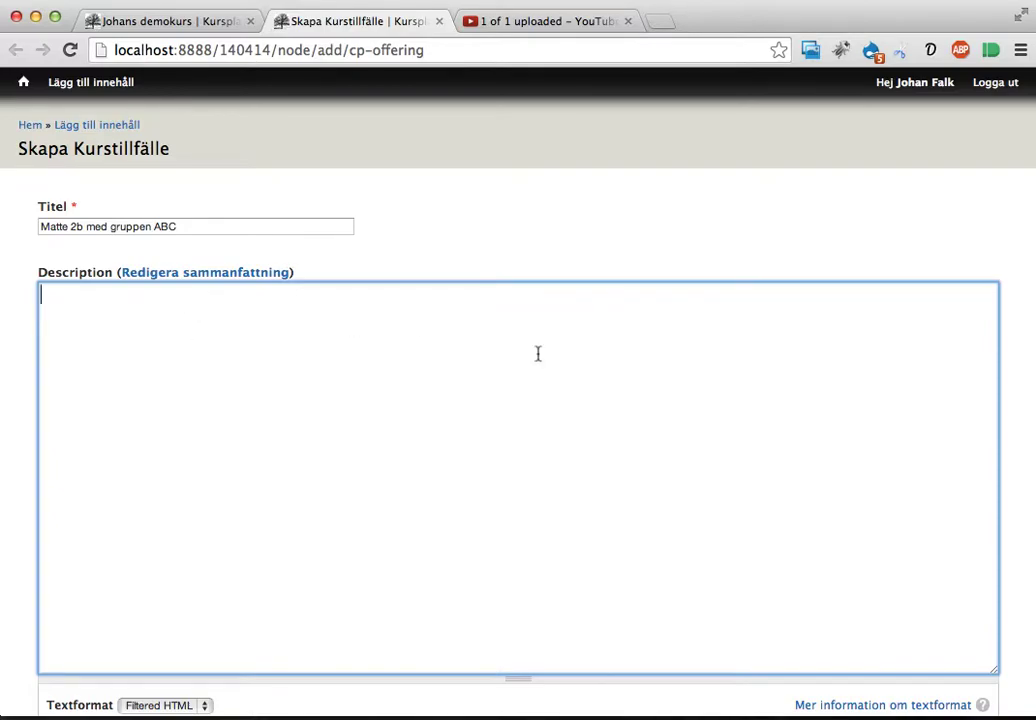
Add Matematik › Matematik 2b as the canonical course and save the new Kurstillfälle.
{"action": "scroll", "coordinate": [537, 353], "scroll_direction": "down", "scroll_amount": 10}
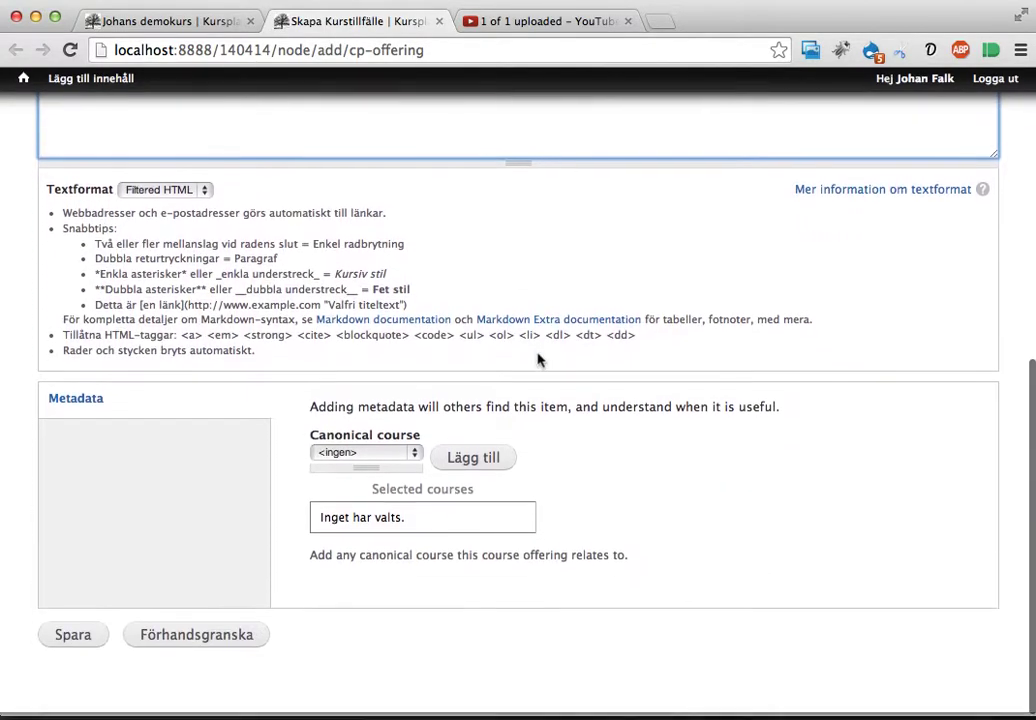
{"action": "left_click", "coordinate": [393, 461]}
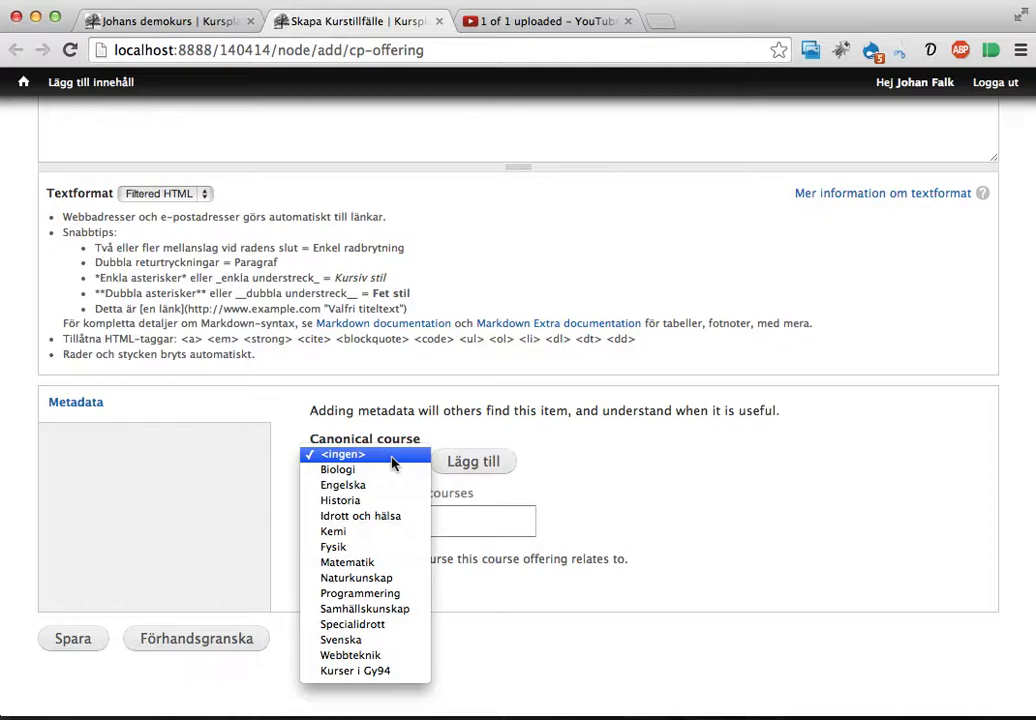
{"action": "left_click", "coordinate": [365, 564]}
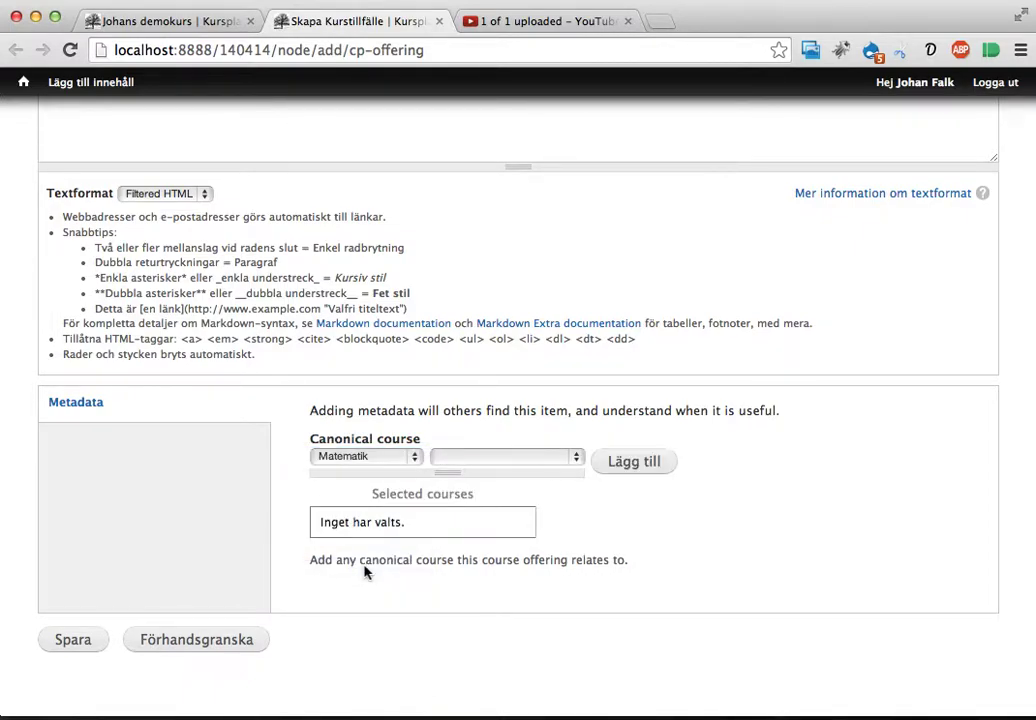
{"action": "left_click", "coordinate": [489, 456]}
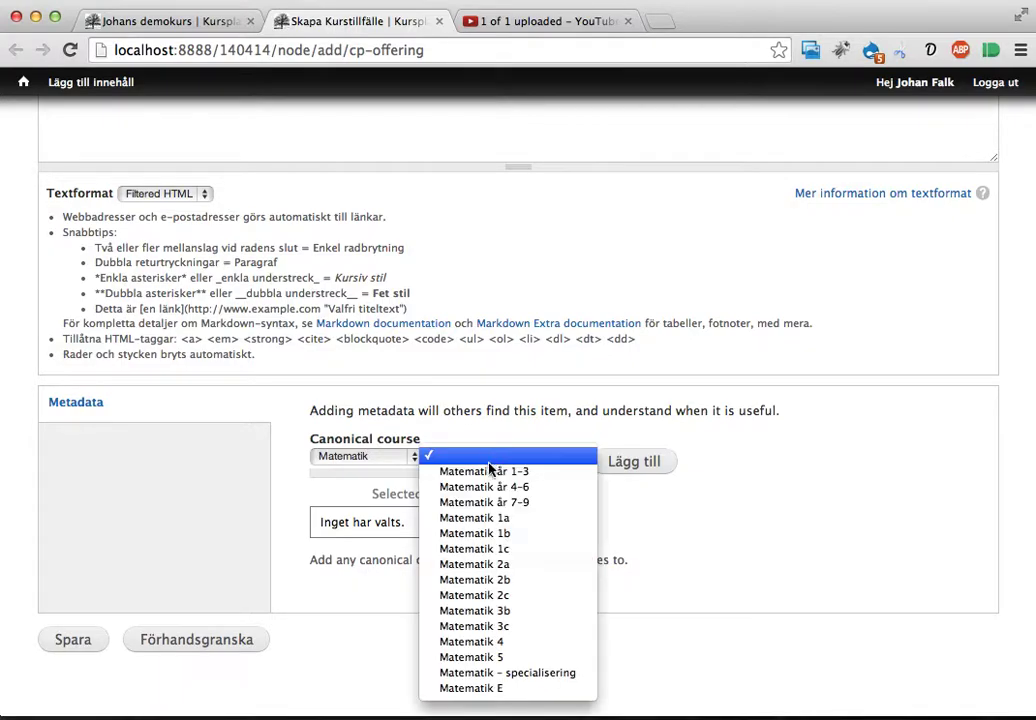
{"action": "left_click", "coordinate": [485, 580]}
{"action": "left_click", "coordinate": [632, 465]}
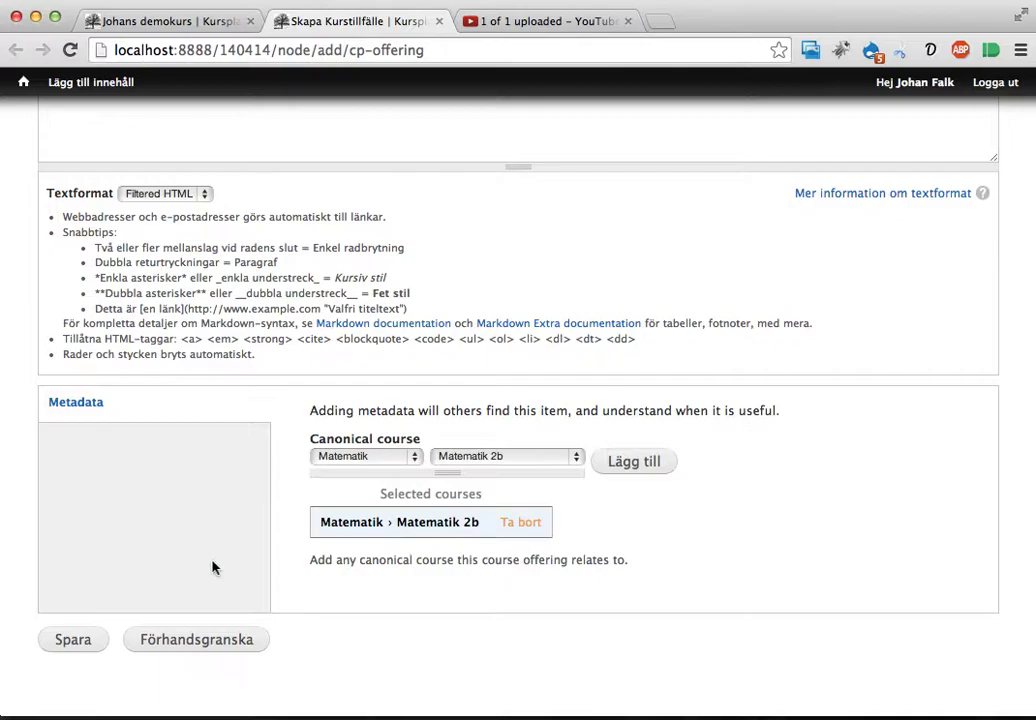
{"action": "left_click", "coordinate": [80, 642]}
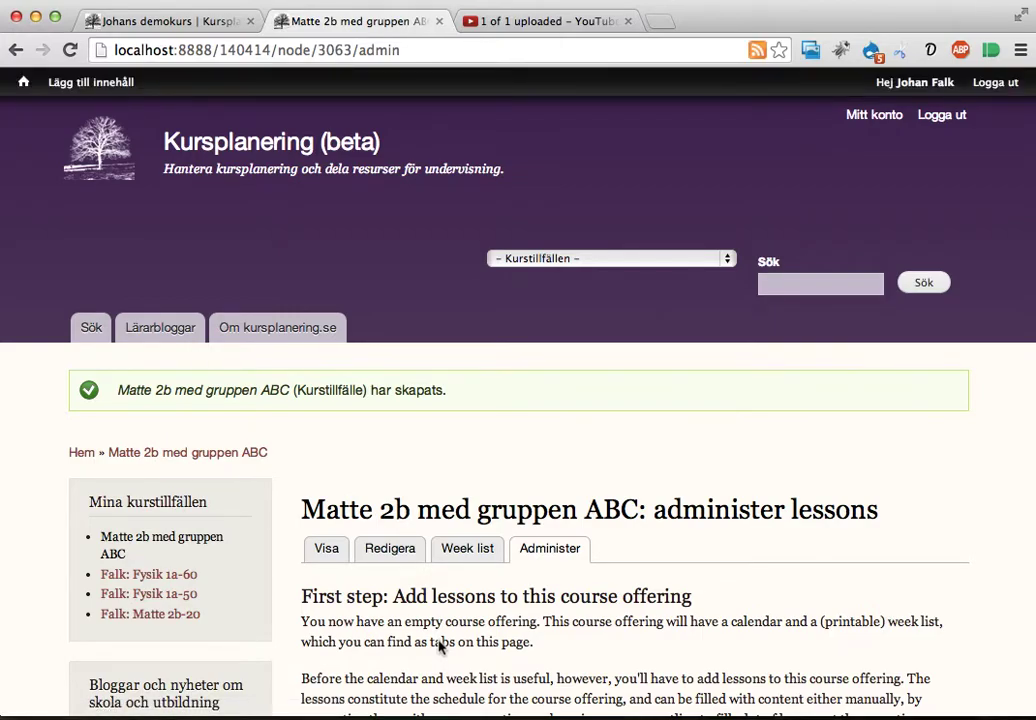
Copy the example lesson time "2013-02-04 8:20, 60 minutes" from the help text into the Dates field for adding lessons.
{"action": "scroll", "coordinate": [440, 645], "scroll_direction": "down", "scroll_amount": 5}
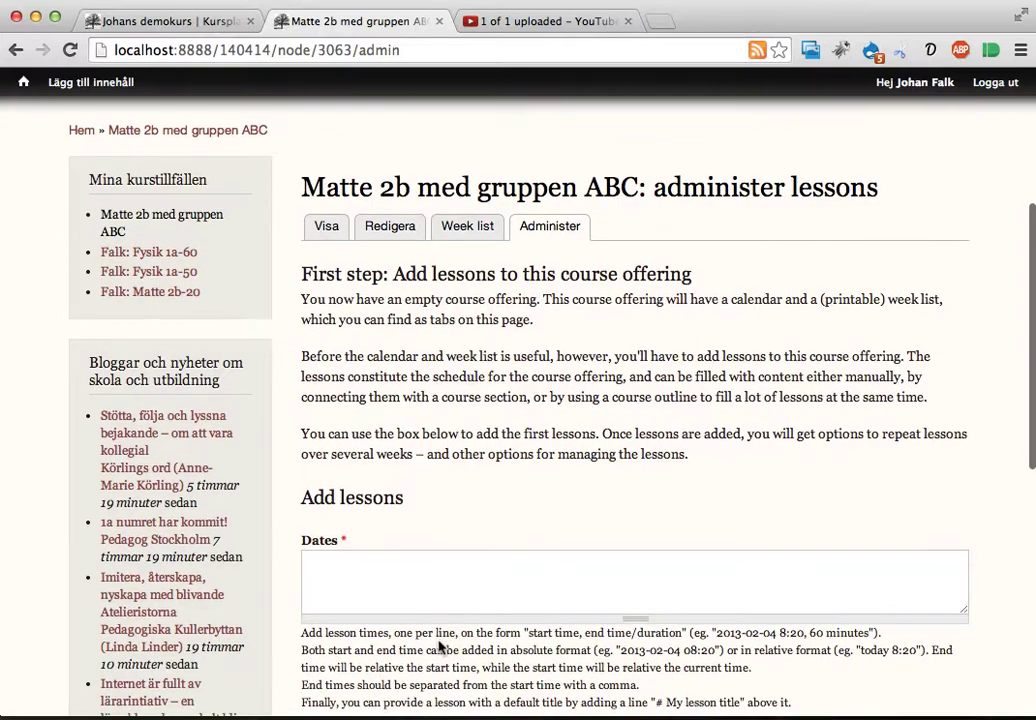
{"action": "scroll", "coordinate": [440, 645], "scroll_direction": "down", "scroll_amount": 2}
{"action": "left_click", "coordinate": [469, 481]}
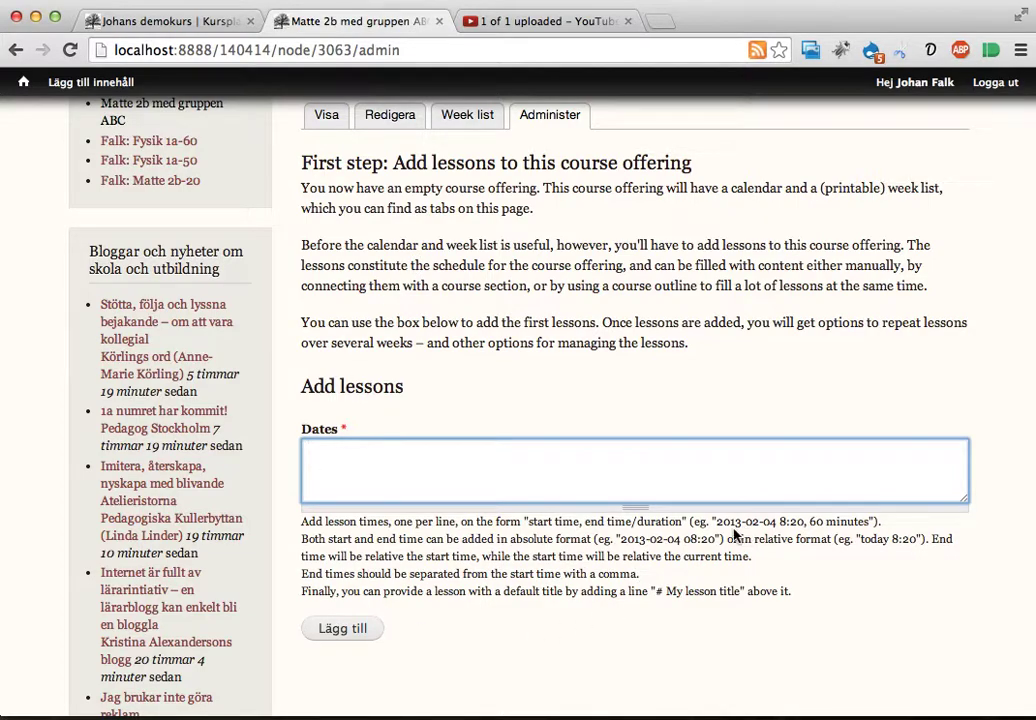
{"action": "left_click_drag", "start_coordinate": [716, 521], "coordinate": [869, 519]}
{"action": "key", "text": "super+c"}
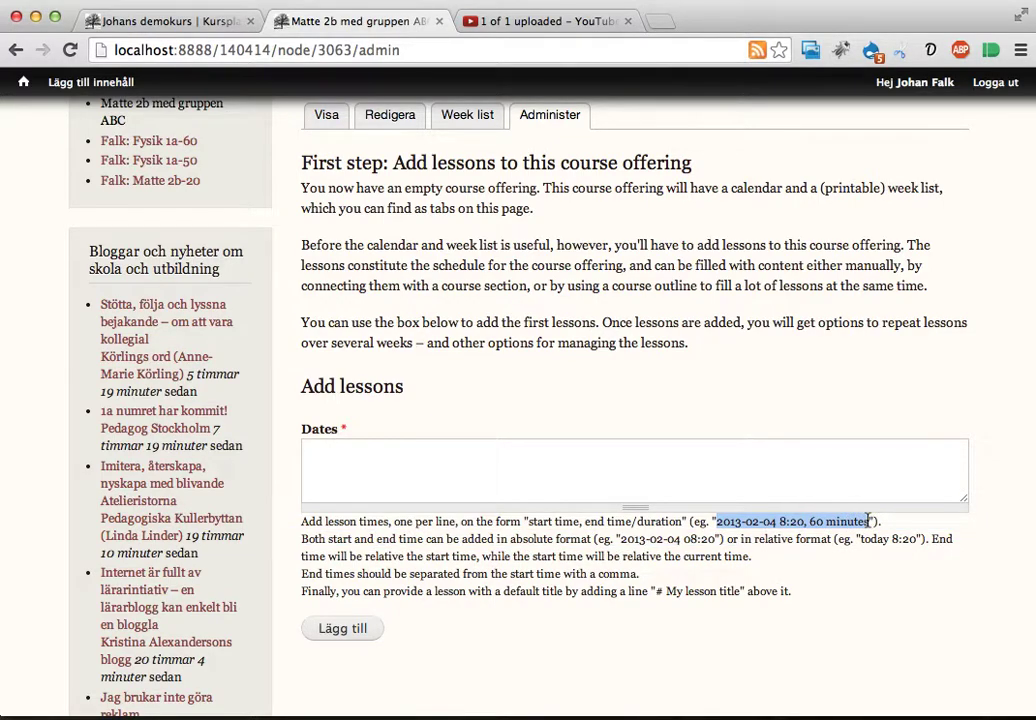
{"action": "left_click", "coordinate": [782, 480]}
{"action": "key", "text": "super+v"}
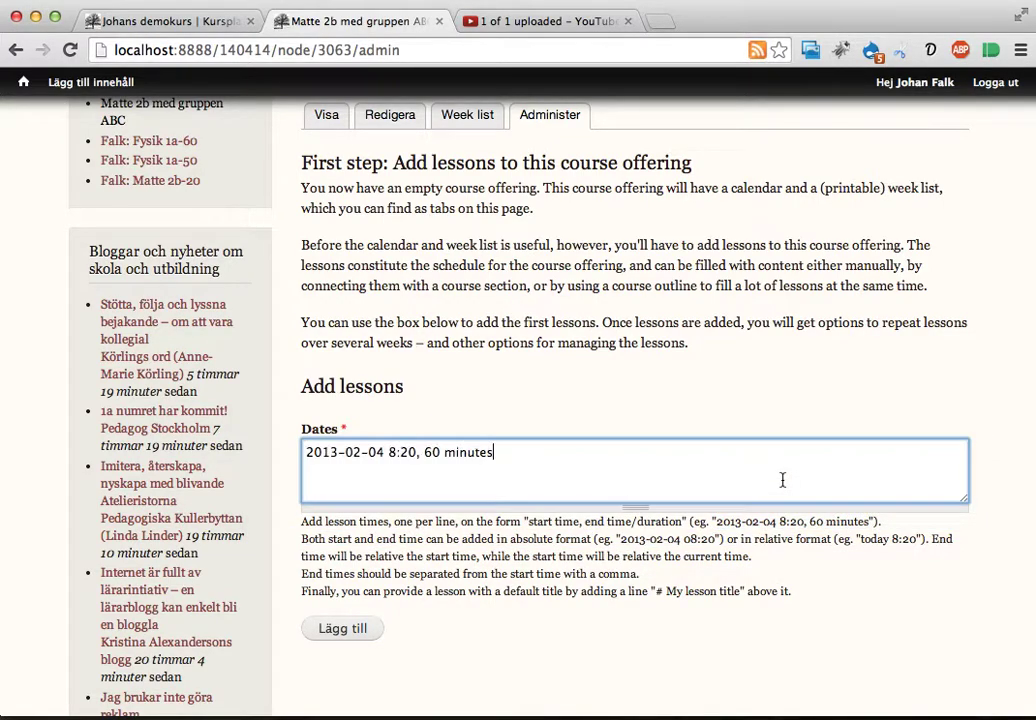
Examine the parts of the example lesson time and clear the Dates field.
{"action": "left_click_drag", "start_coordinate": [307, 458], "coordinate": [518, 459]}
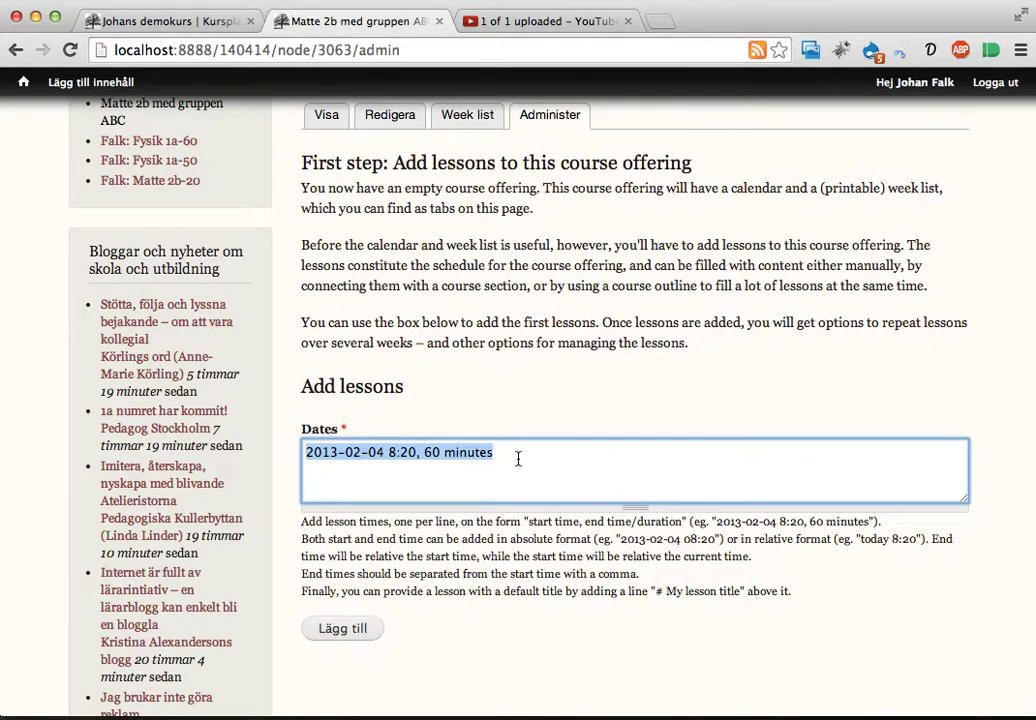
{"action": "left_click_drag", "start_coordinate": [444, 455], "coordinate": [490, 440]}
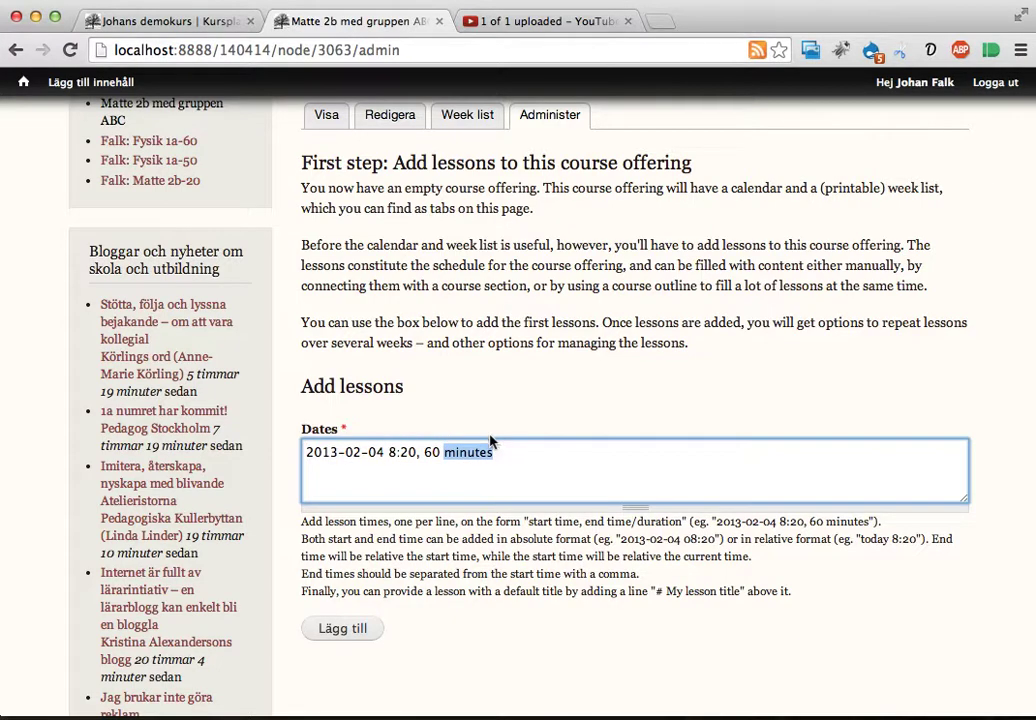
{"action": "left_click", "coordinate": [530, 453]}
{"action": "key", "text": "super+a"}
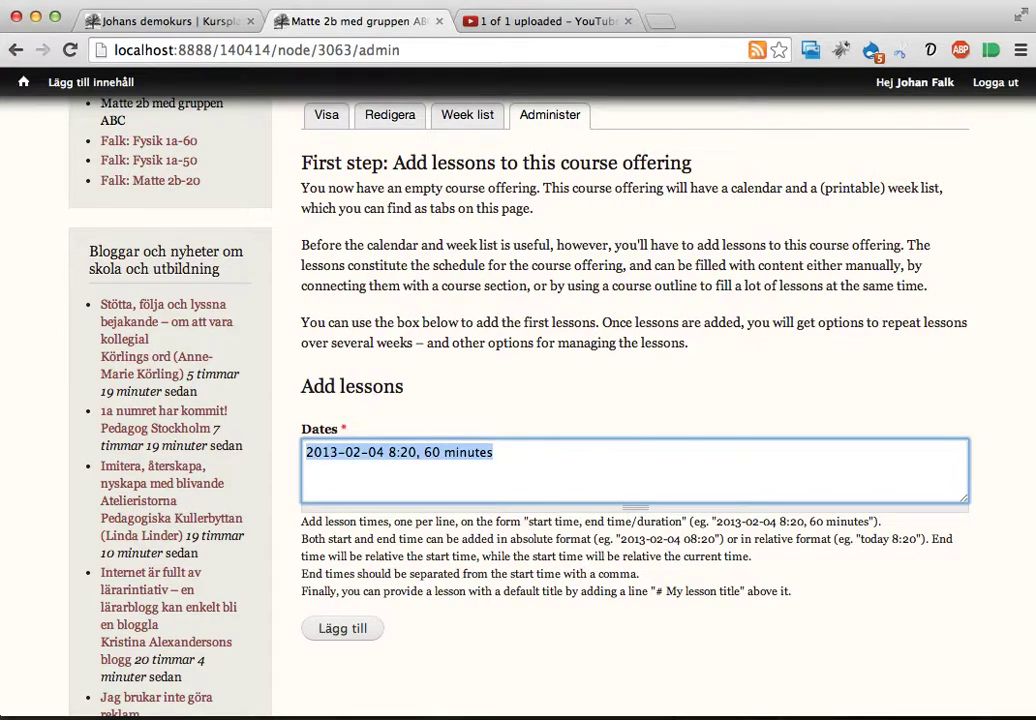
{"action": "key", "text": "BackSpace"}
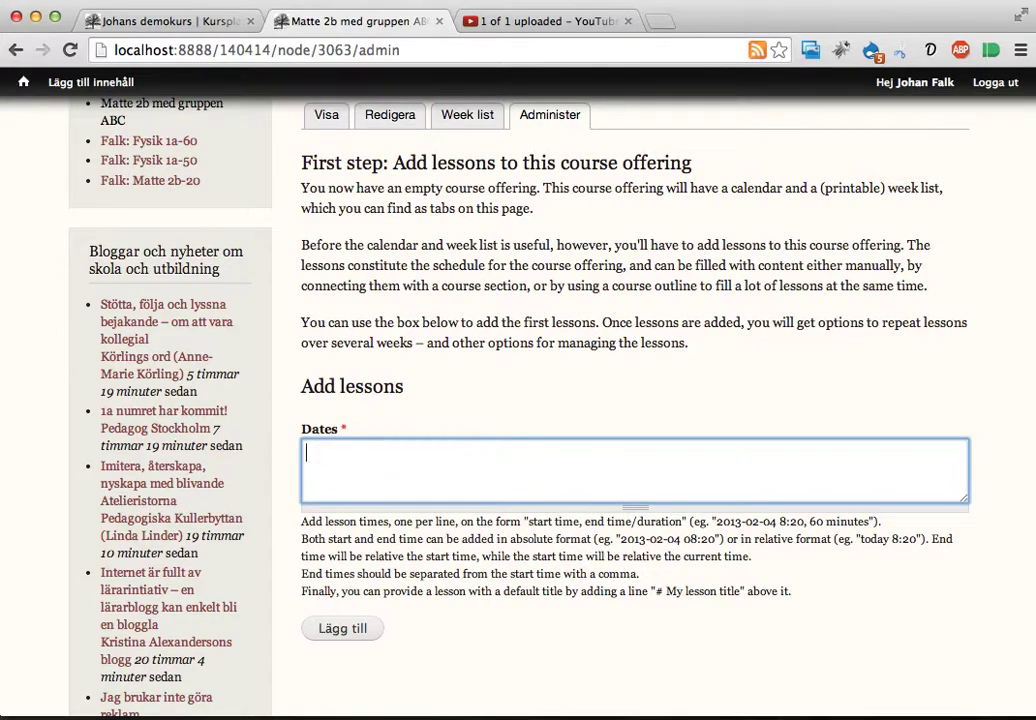
Switch to the LibreOffice Calc spreadsheet and widen the "Datum och tid" column.
{"action": "key", "text": "super+Tab"}
{"action": "key", "text": "super+Tab"}
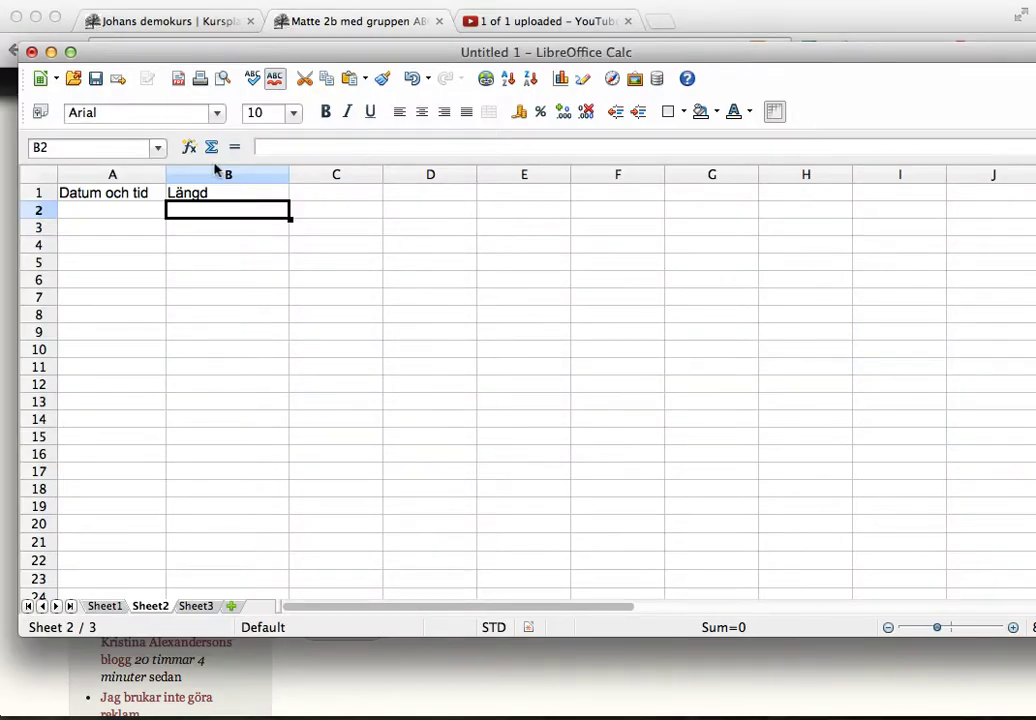
{"action": "left_click_drag", "start_coordinate": [166, 174], "coordinate": [259, 175]}
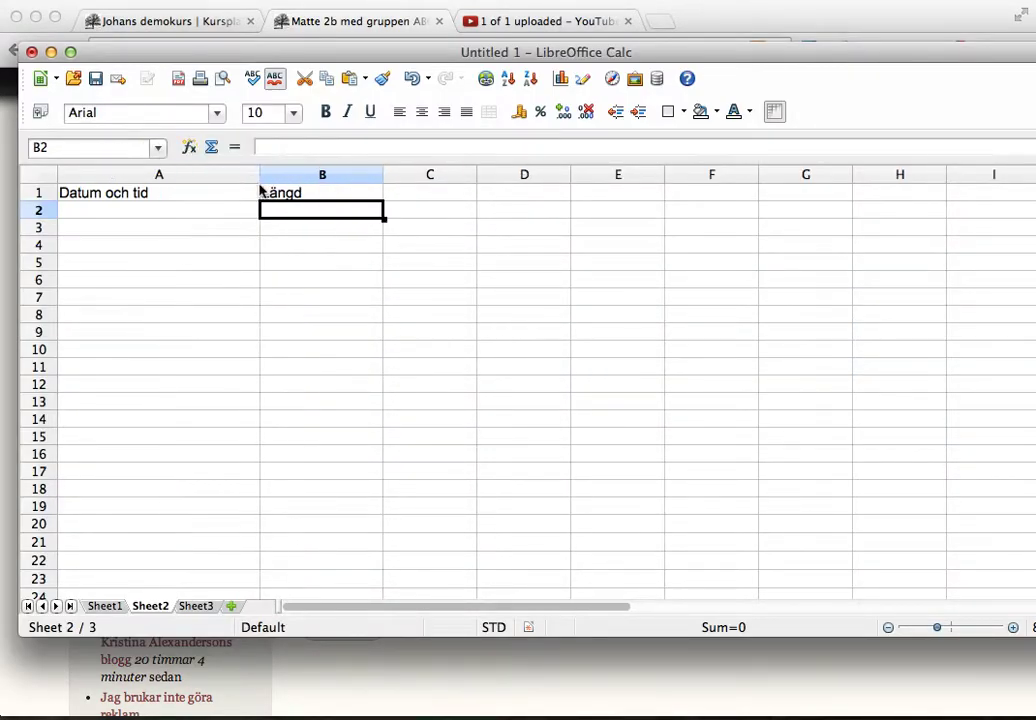
{"action": "left_click", "coordinate": [206, 210]}
{"action": "key", "text": "Return"}
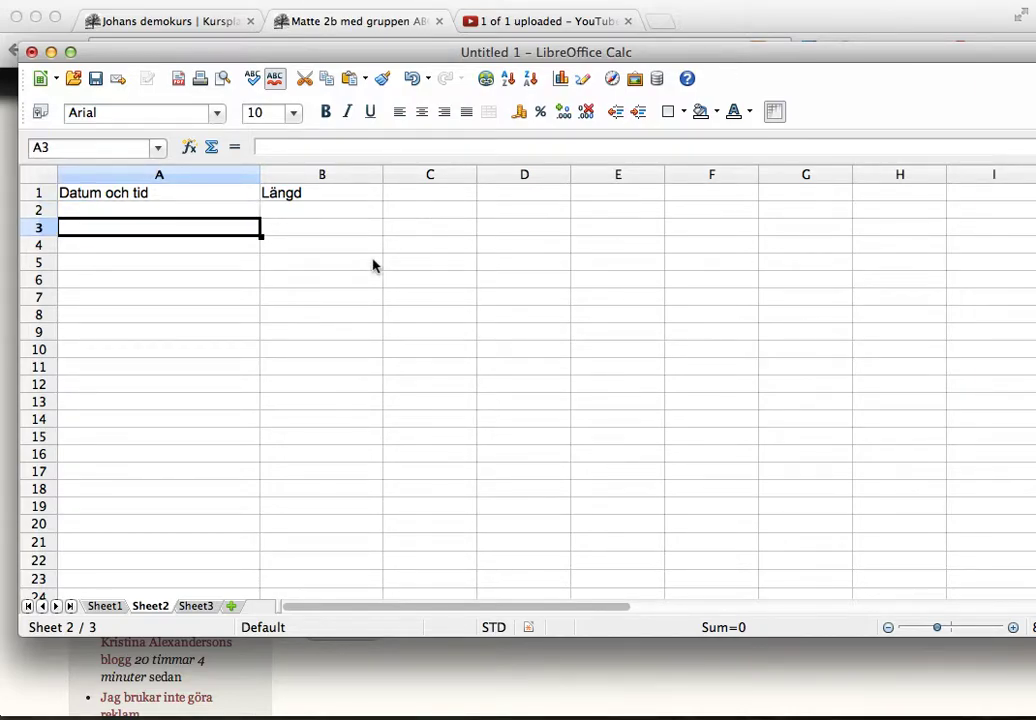
{"action": "type", "text": "2014-04-14 08:20"}
{"action": "key", "text": "Return"}
{"action": "key", "text": "Up"}
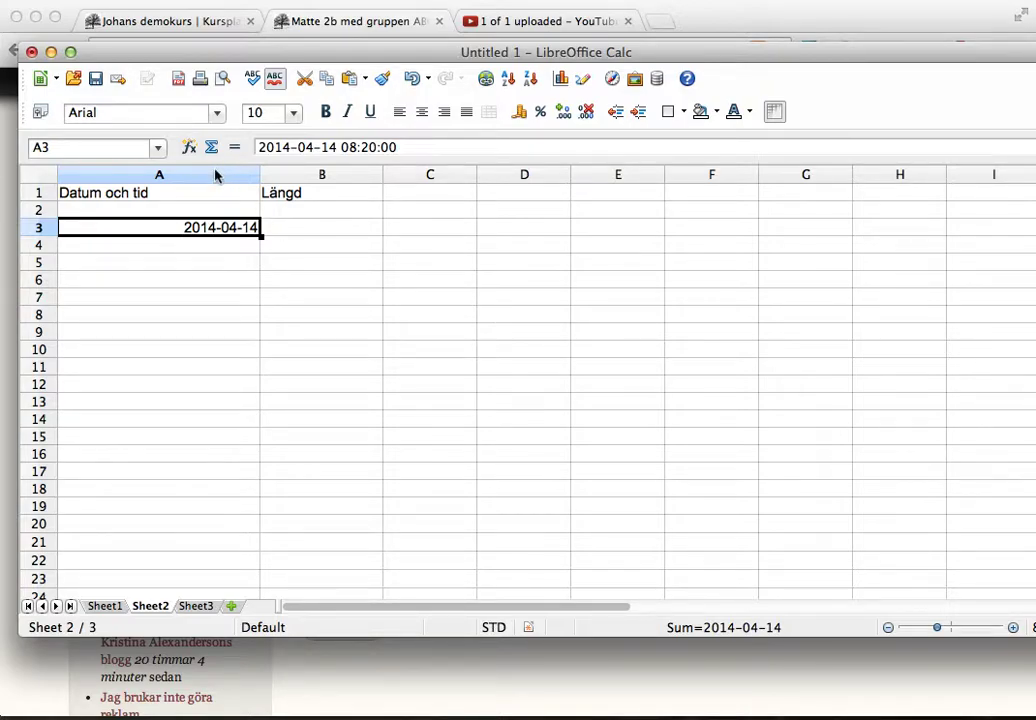
{"action": "left_click", "coordinate": [215, 175]}
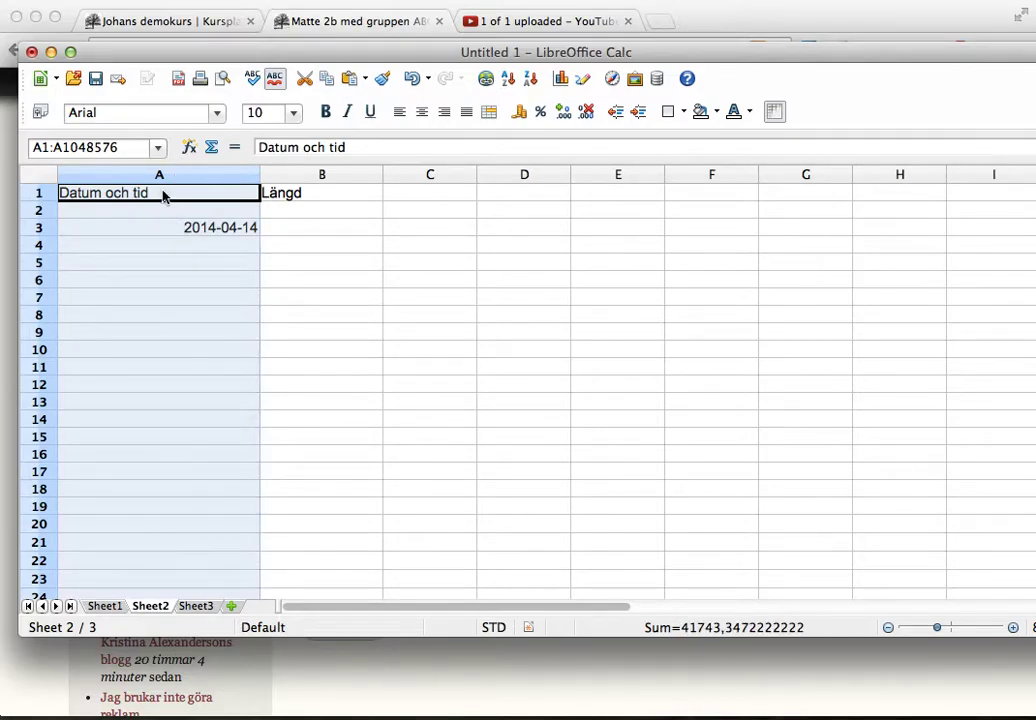
{"action": "right_click", "coordinate": [154, 231]}
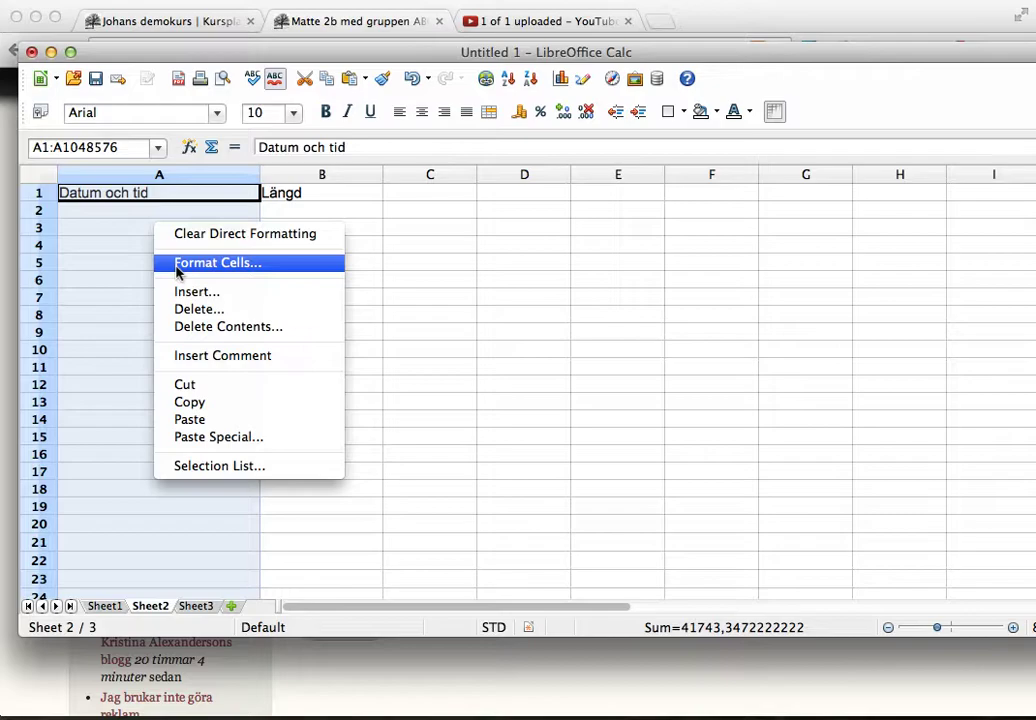
{"action": "left_click", "coordinate": [176, 263]}
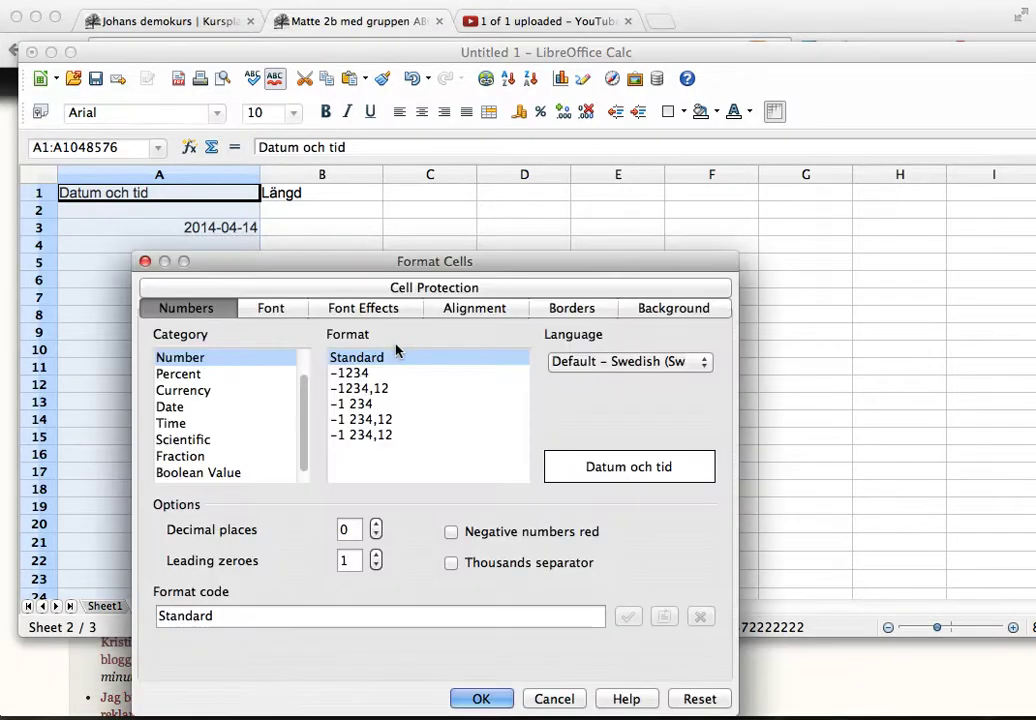
{"action": "left_click", "coordinate": [180, 426]}
{"action": "left_click", "coordinate": [168, 407]}
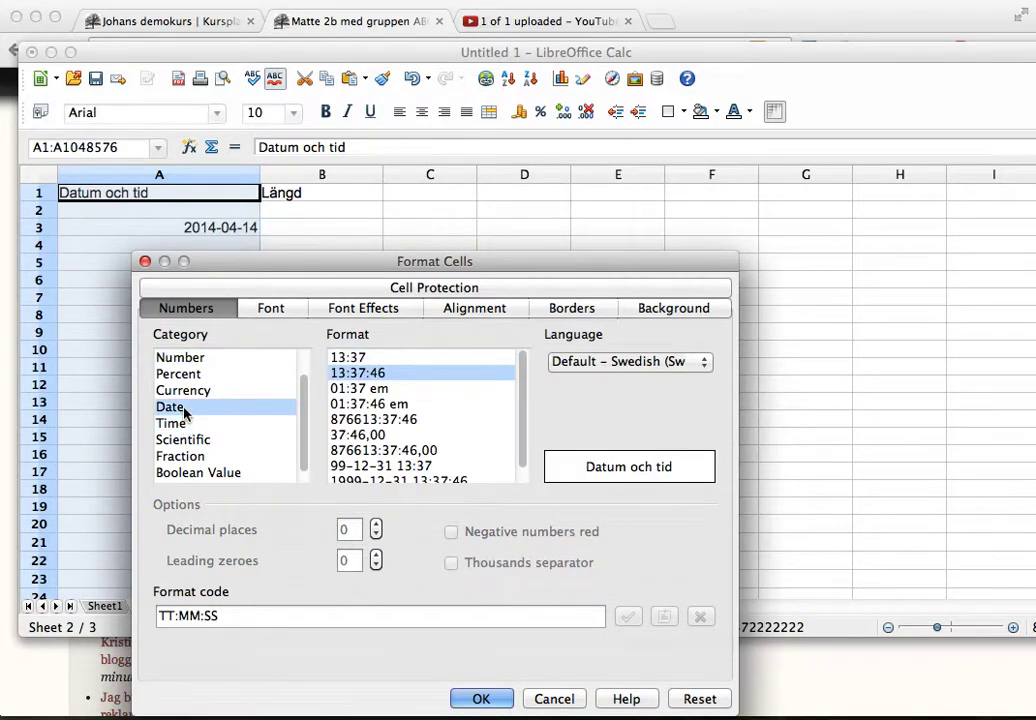
{"action": "scroll", "coordinate": [378, 421], "scroll_direction": "down", "scroll_amount": 5}
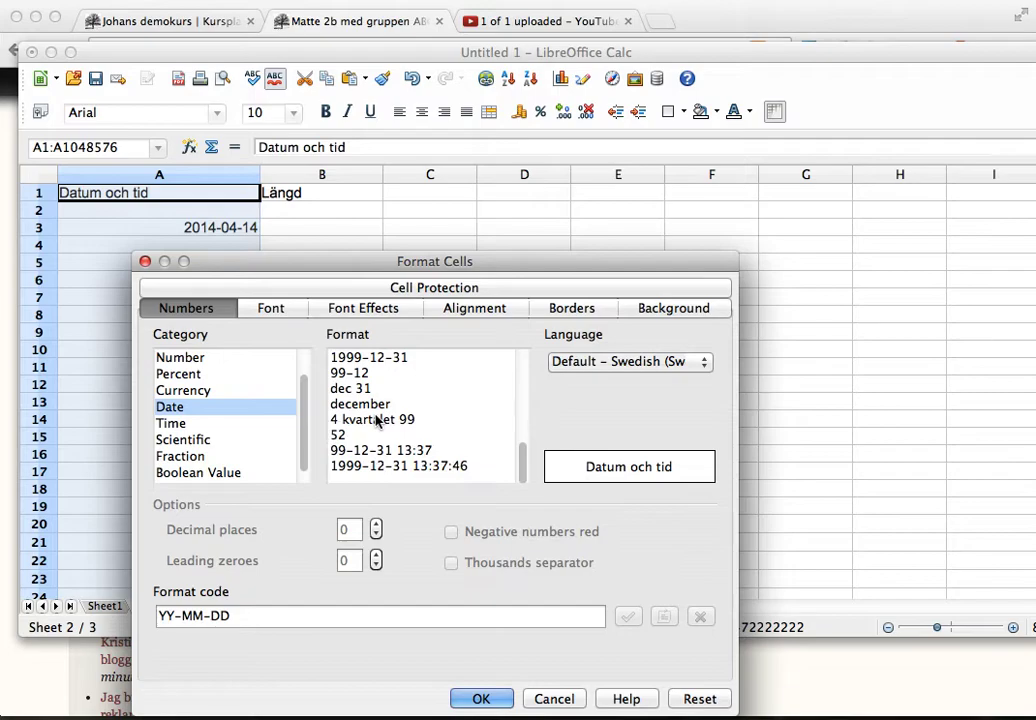
{"action": "left_click", "coordinate": [363, 468]}
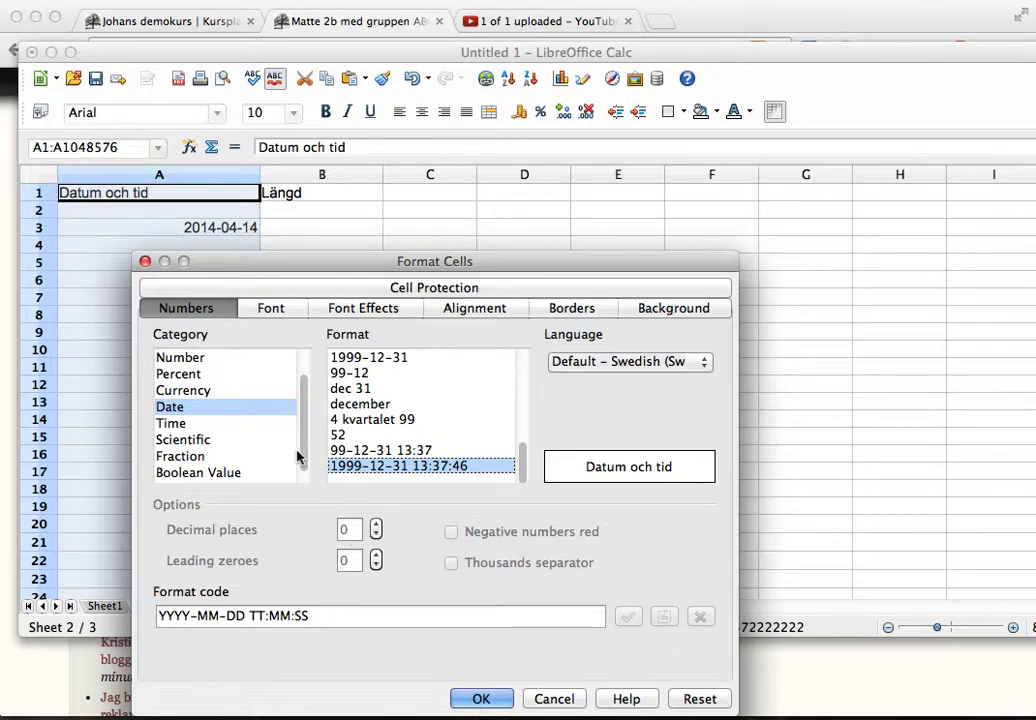
{"action": "left_click", "coordinate": [238, 425]}
{"action": "scroll", "coordinate": [396, 428], "scroll_direction": "up", "scroll_amount": 1}
{"action": "scroll", "coordinate": [396, 428], "scroll_direction": "down", "scroll_amount": 1}
{"action": "left_click", "coordinate": [225, 407]}
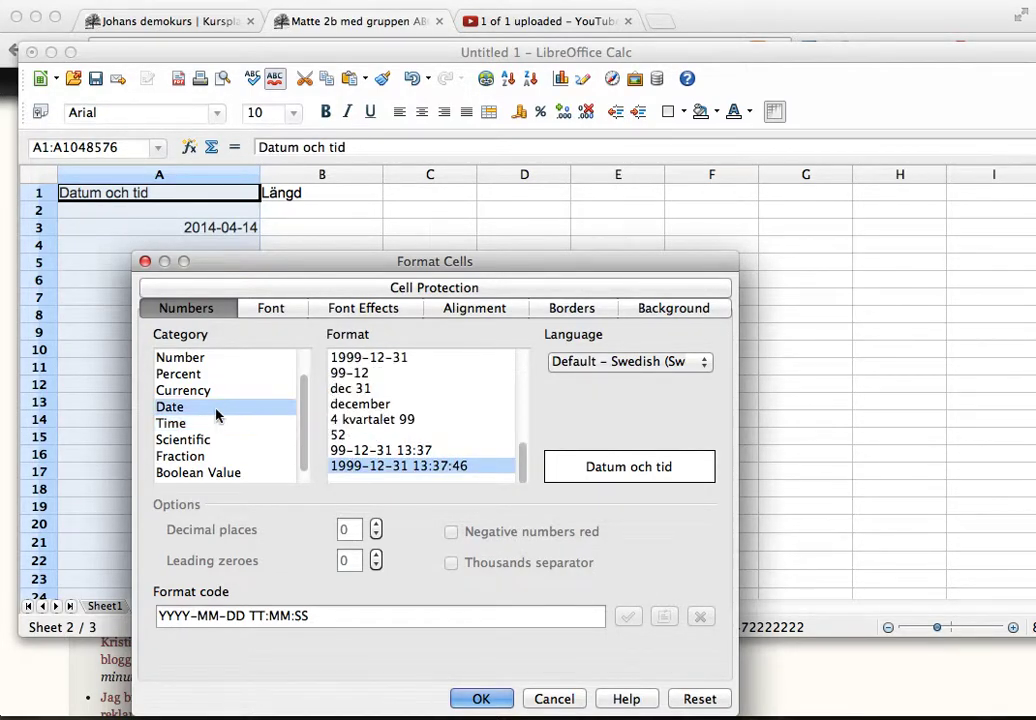
{"action": "left_click", "coordinate": [349, 470]}
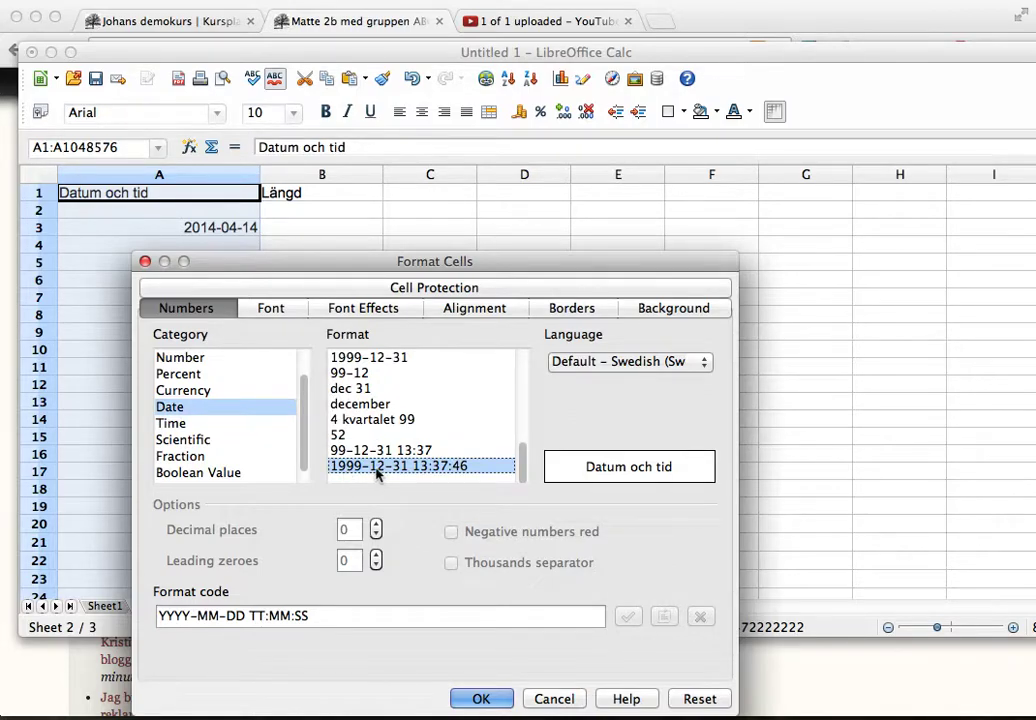
{"action": "left_click", "coordinate": [476, 698]}
{"action": "left_click", "coordinate": [187, 227]}
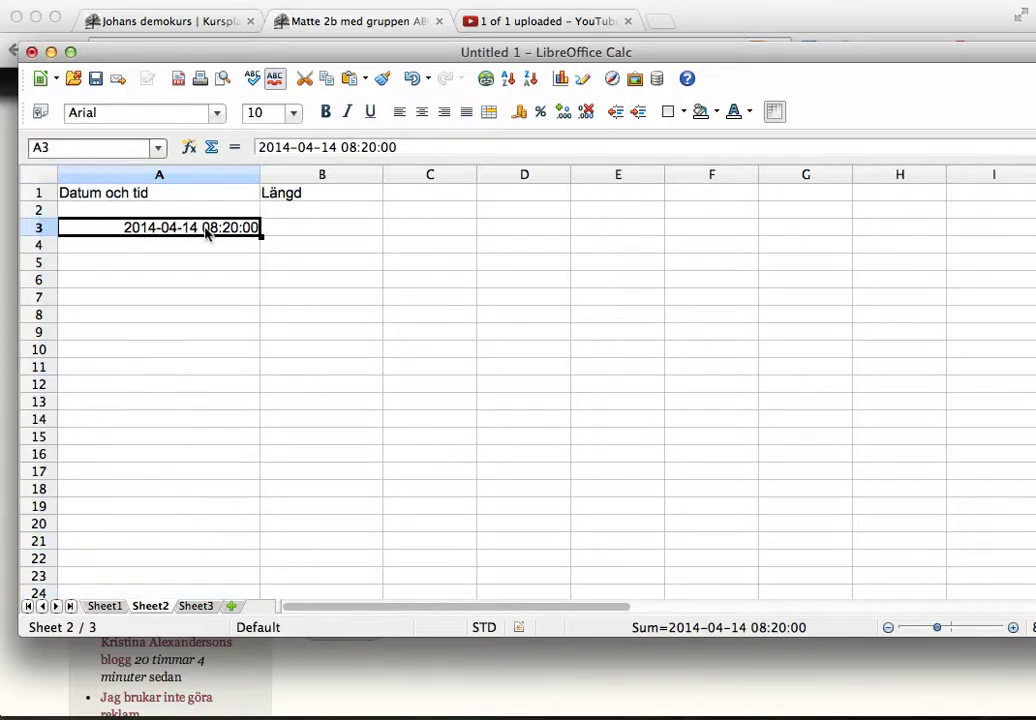
Enter the first lesson's length as ", 60 minutes" in cell B3.
{"action": "left_click", "coordinate": [287, 232]}
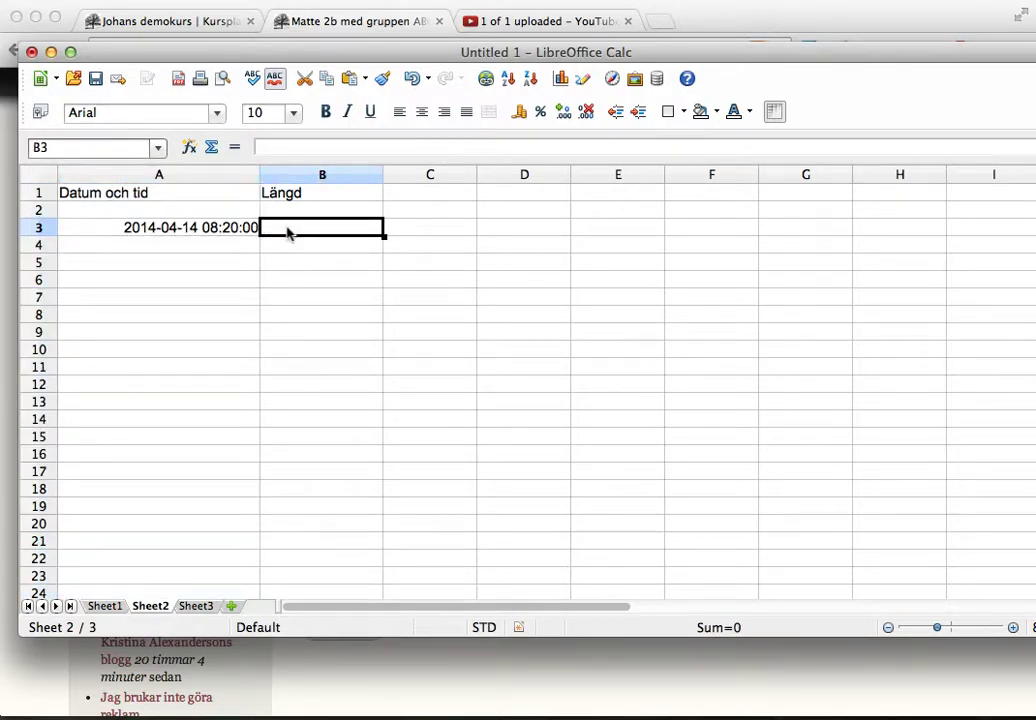
{"action": "type", "text": ","}
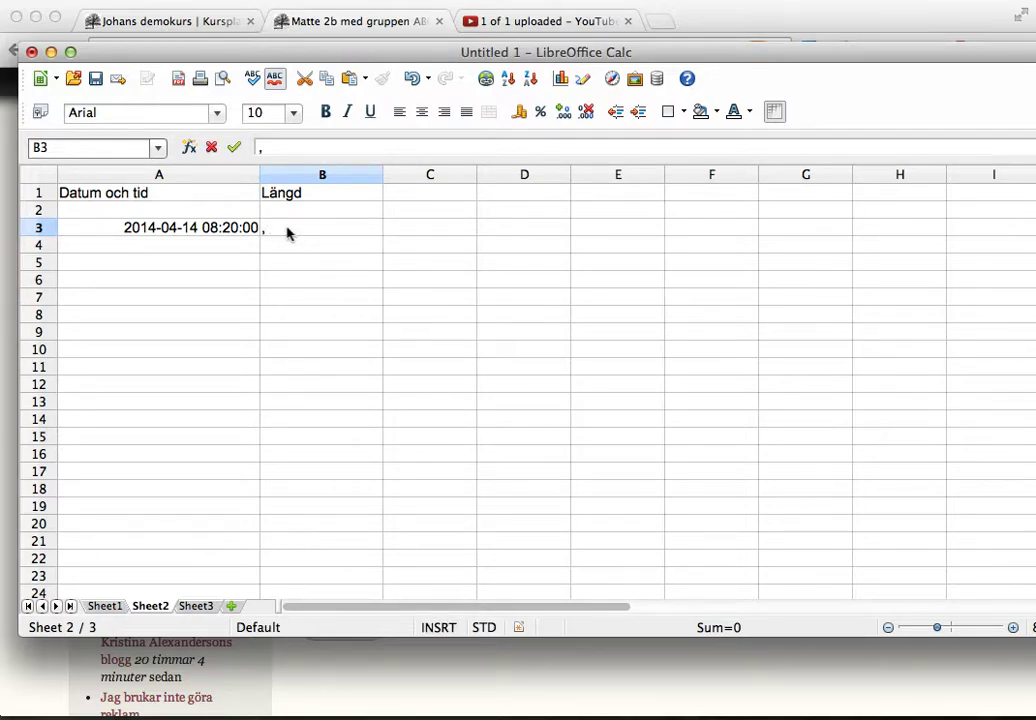
{"action": "type", "text": " 60 minutes"}
{"action": "key", "text": "Return"}
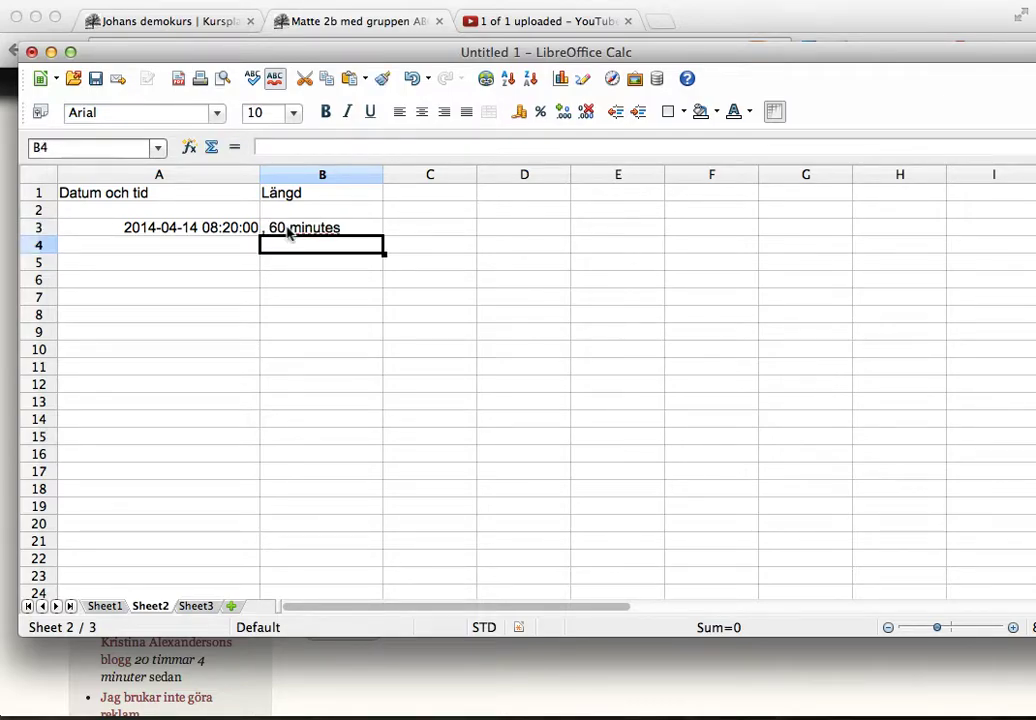
{"action": "key", "text": "Left"}
{"action": "left_click_drag", "start_coordinate": [226, 233], "coordinate": [273, 236]}
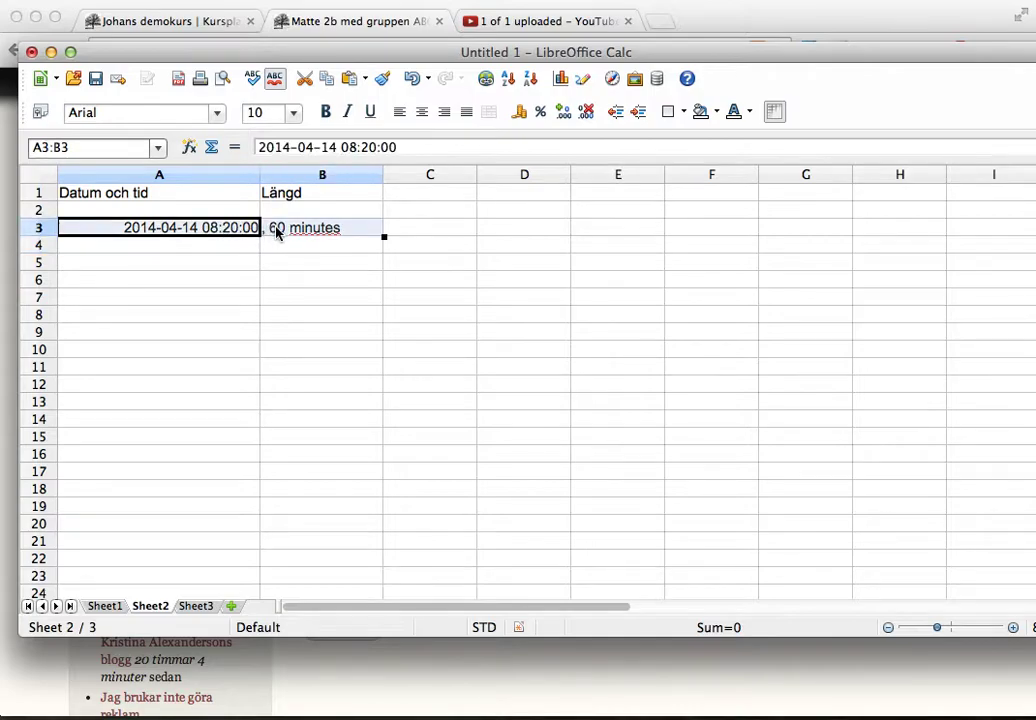
{"action": "left_click", "coordinate": [216, 252]}
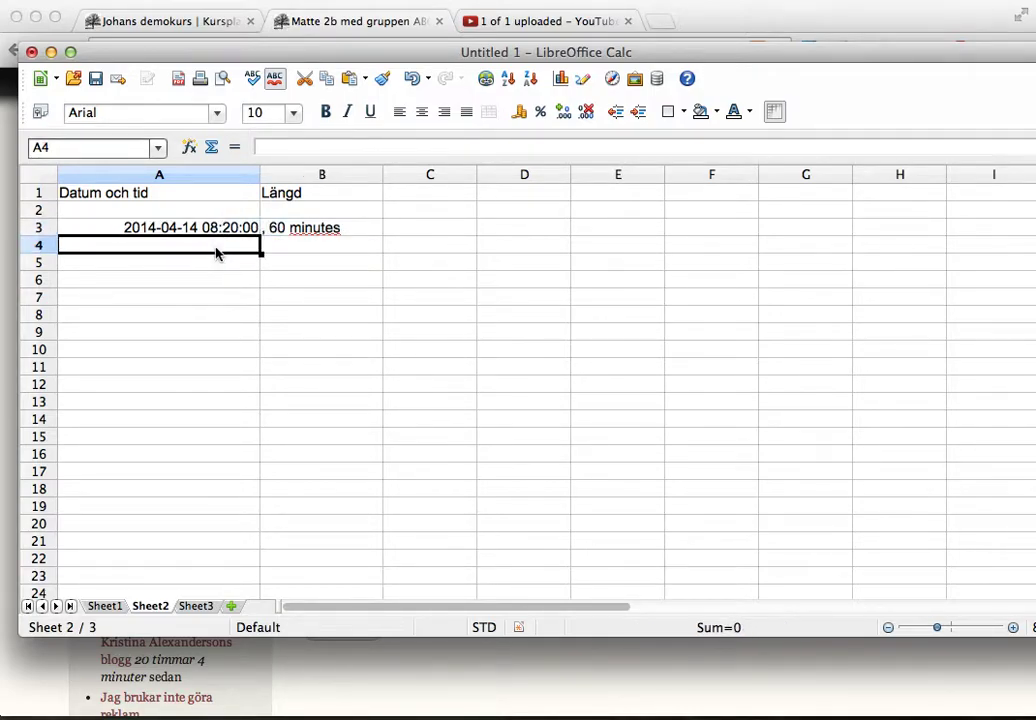
{"action": "type", "text": "2014-"}
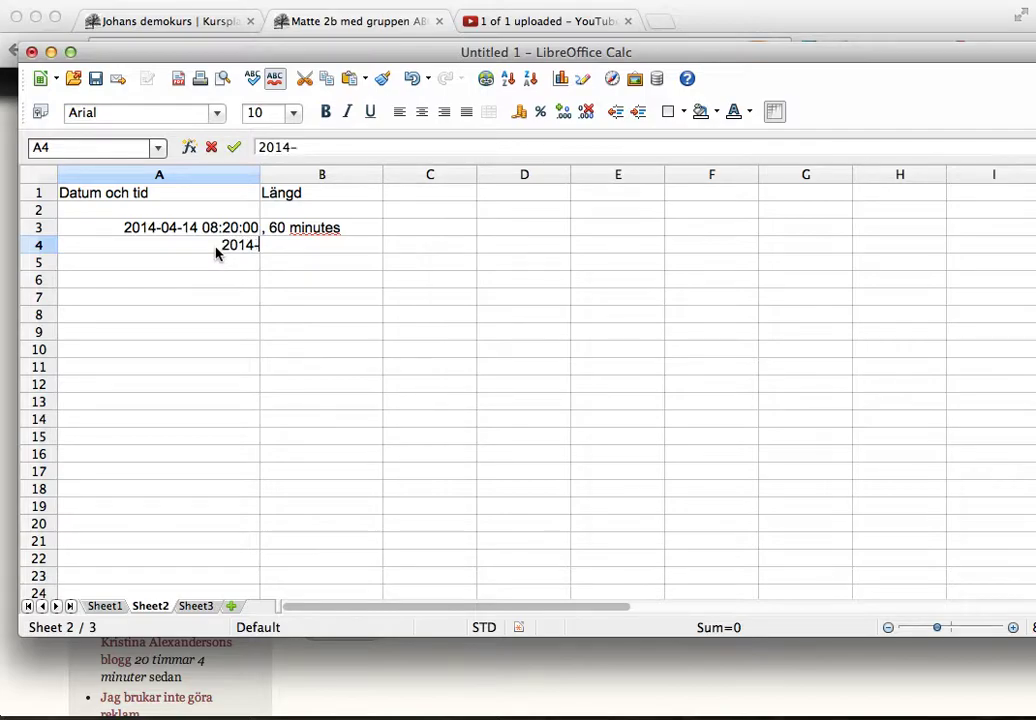
{"action": "type", "text": "04-15 "}
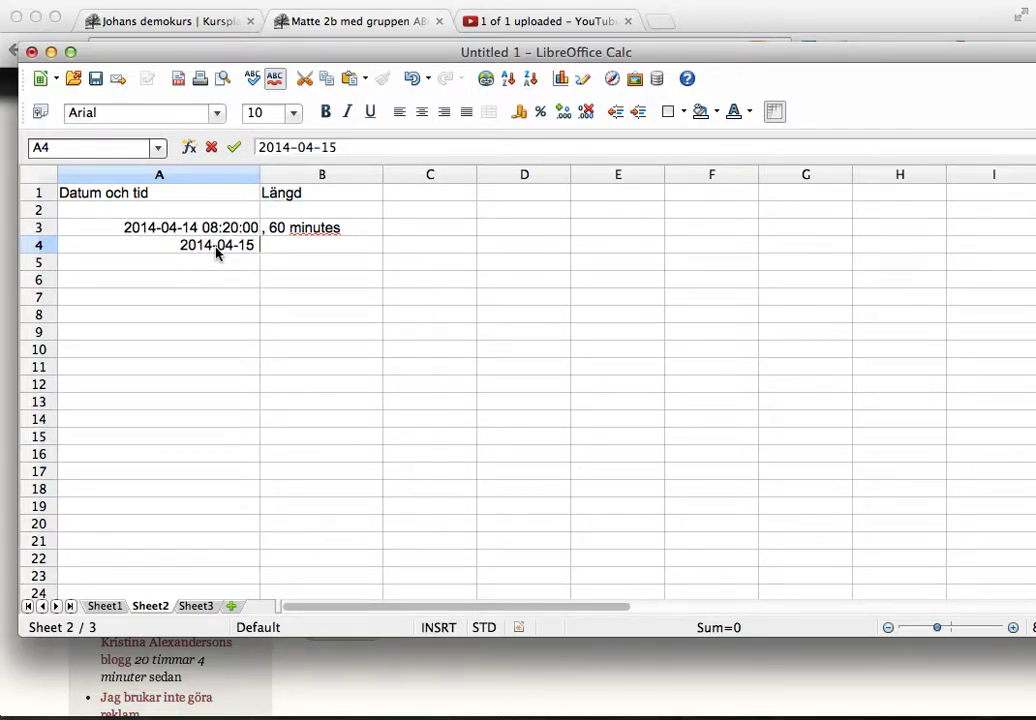
{"action": "type", "text": "13:30"}
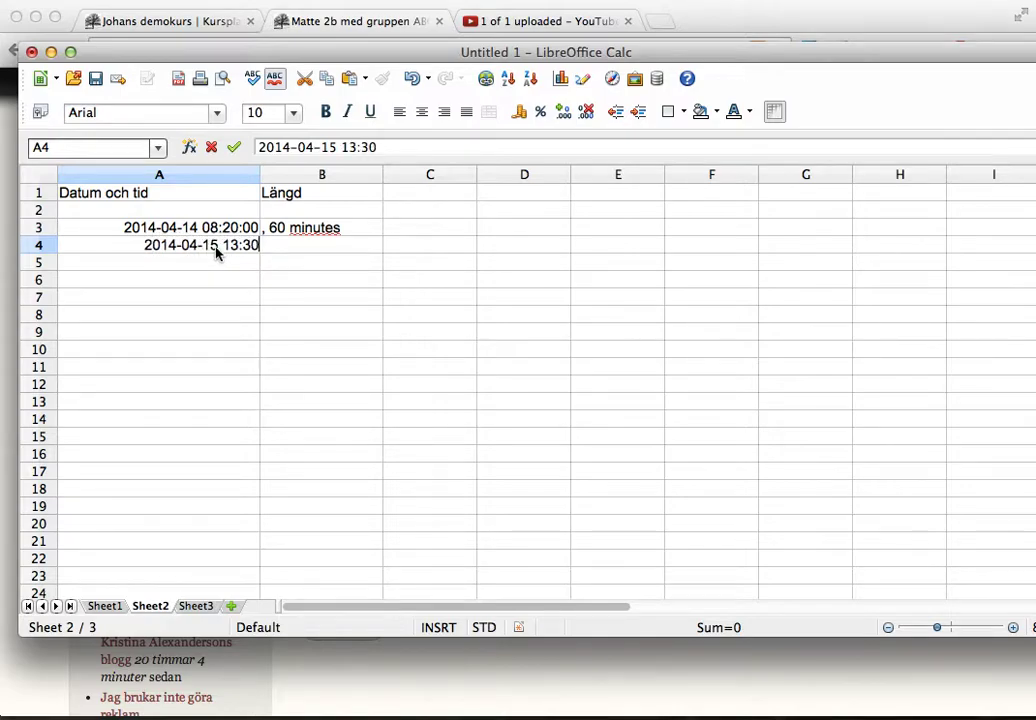
{"action": "key", "text": "Return"}
Enter the second lesson's length as ", 1 hour" in cell B4.
{"action": "key", "text": "Up"}
{"action": "key", "text": "Right"}
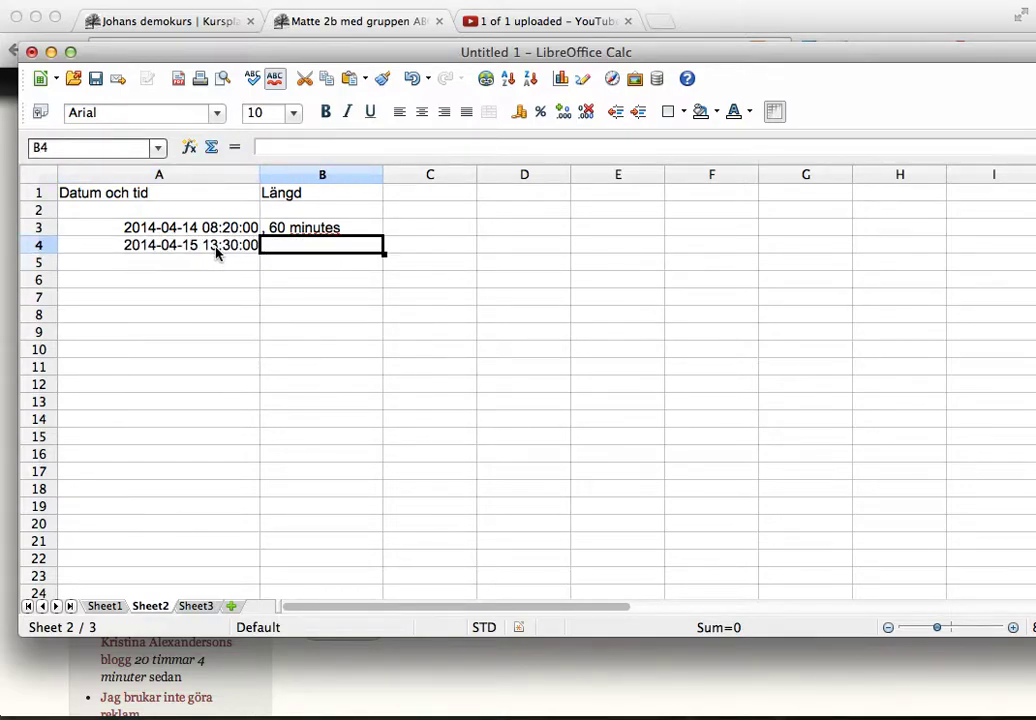
{"action": "type", "text": ", "}
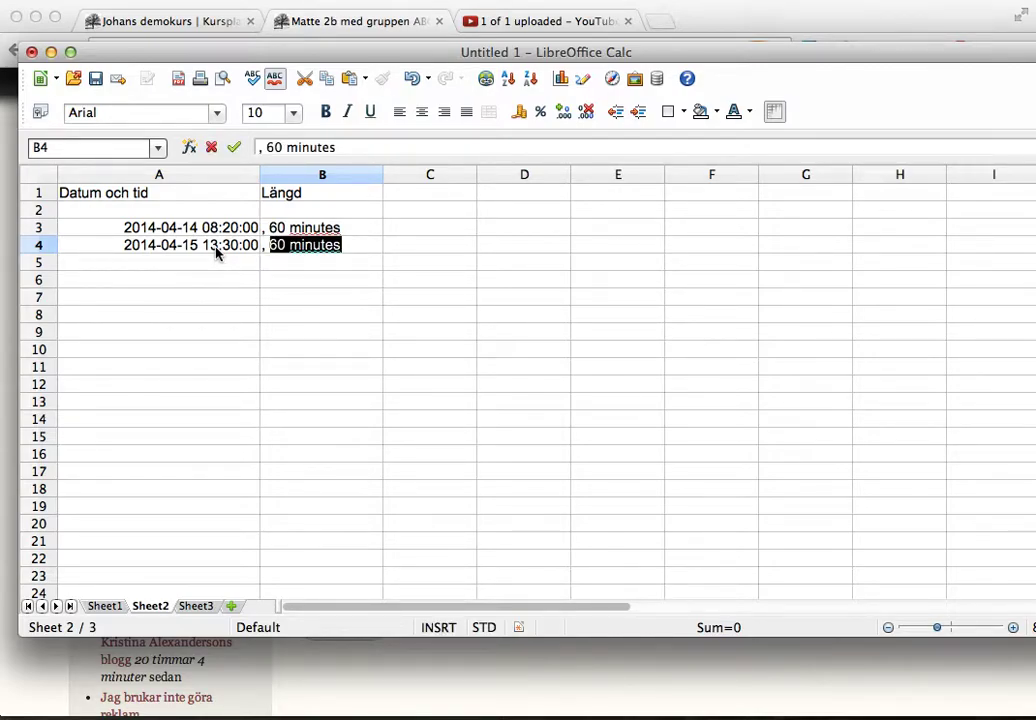
{"action": "type", "text": "1 hour"}
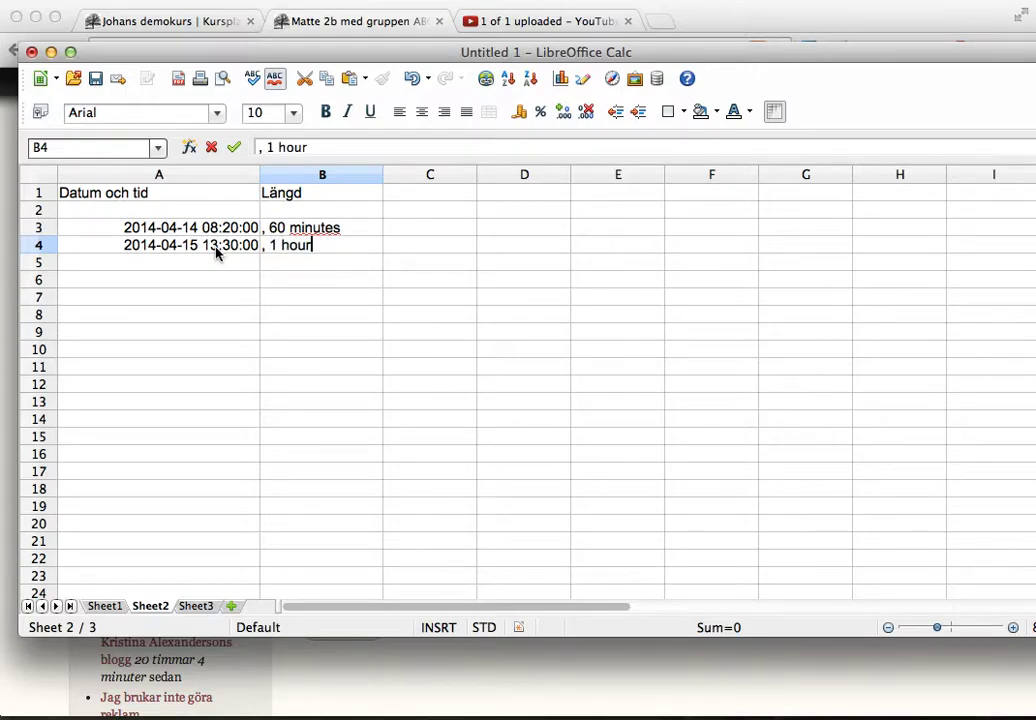
{"action": "key", "text": "Return"}
{"action": "key", "text": "Left"}
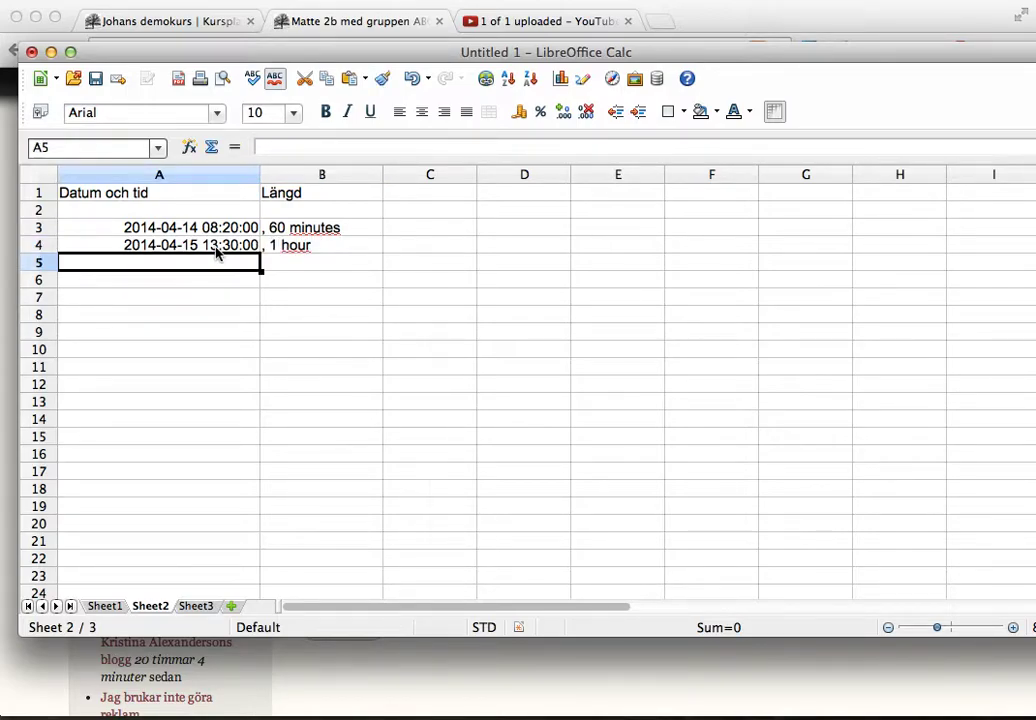
{"action": "left_click", "coordinate": [211, 251]}
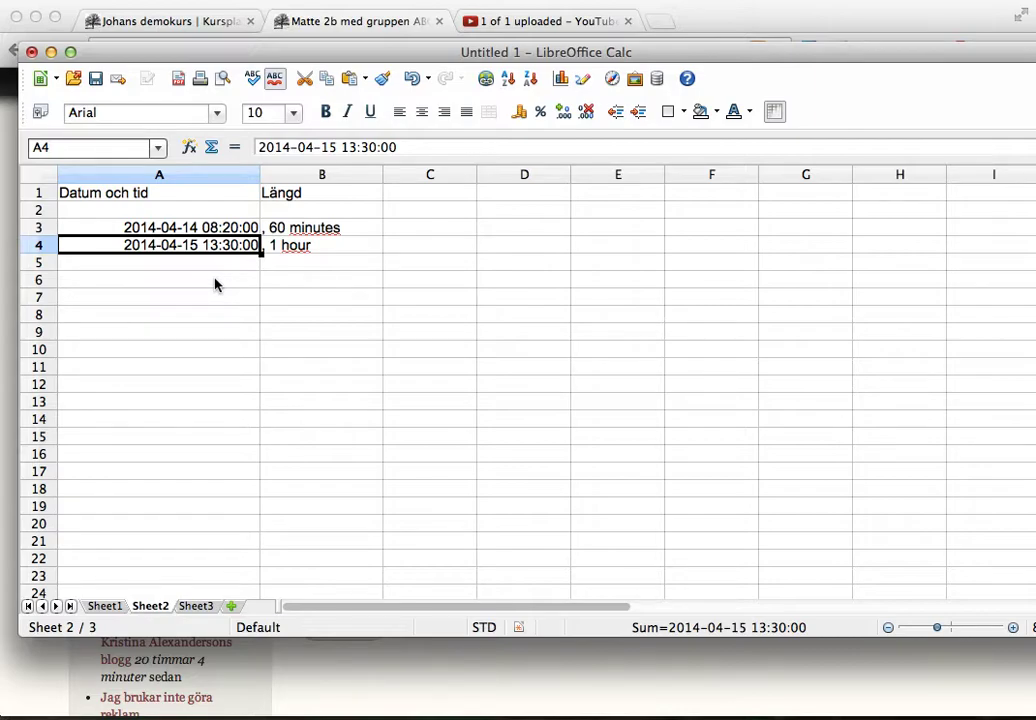
{"action": "key", "text": "Down"}
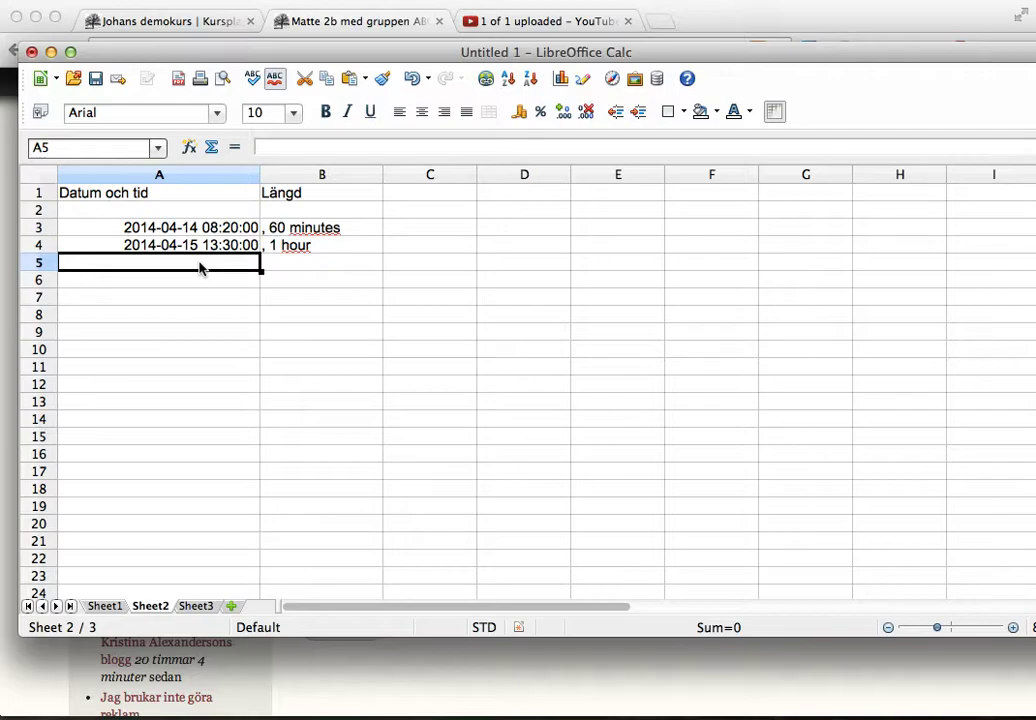
{"action": "type", "text": "2014-0"}
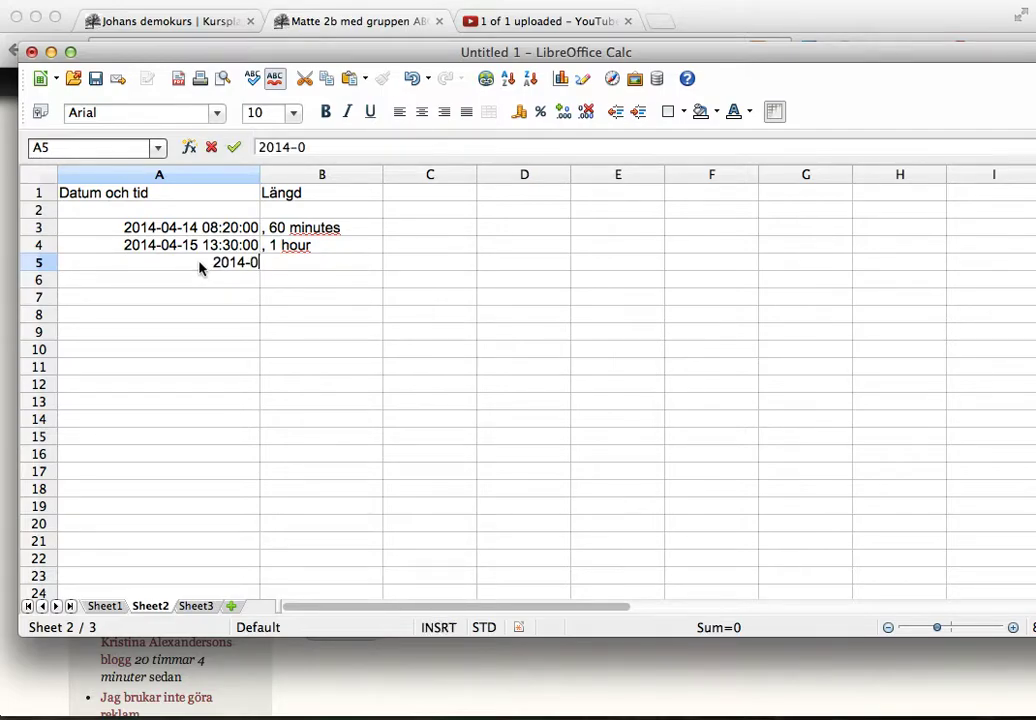
{"action": "type", "text": "4-15 14"}
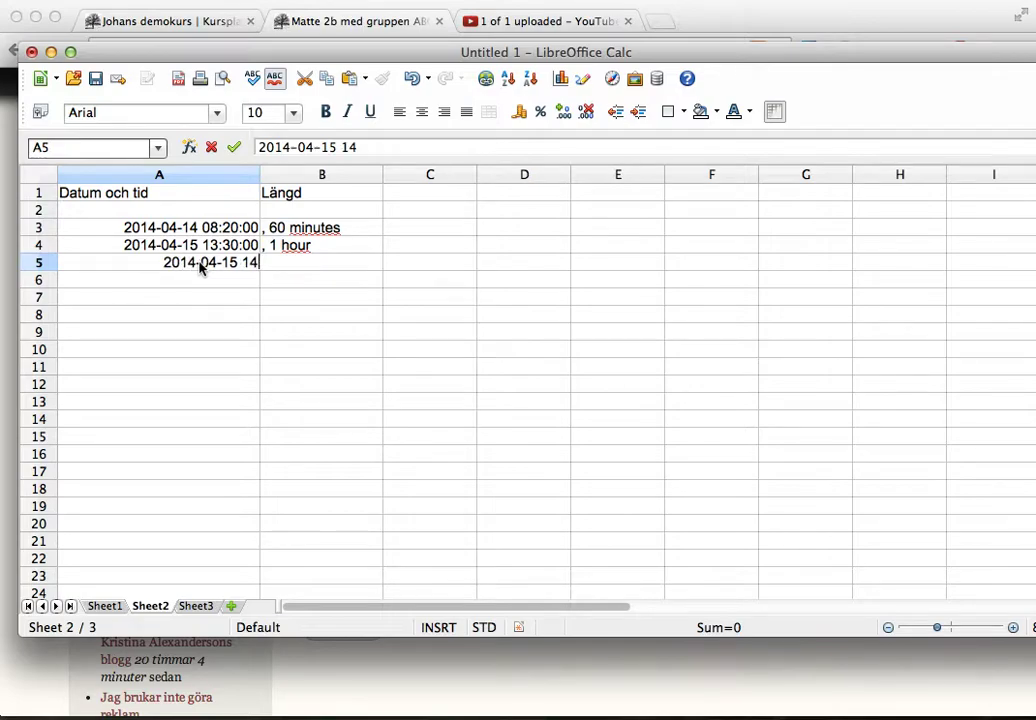
{"action": "type", "text": ":40"}
{"action": "key", "text": "Return"}
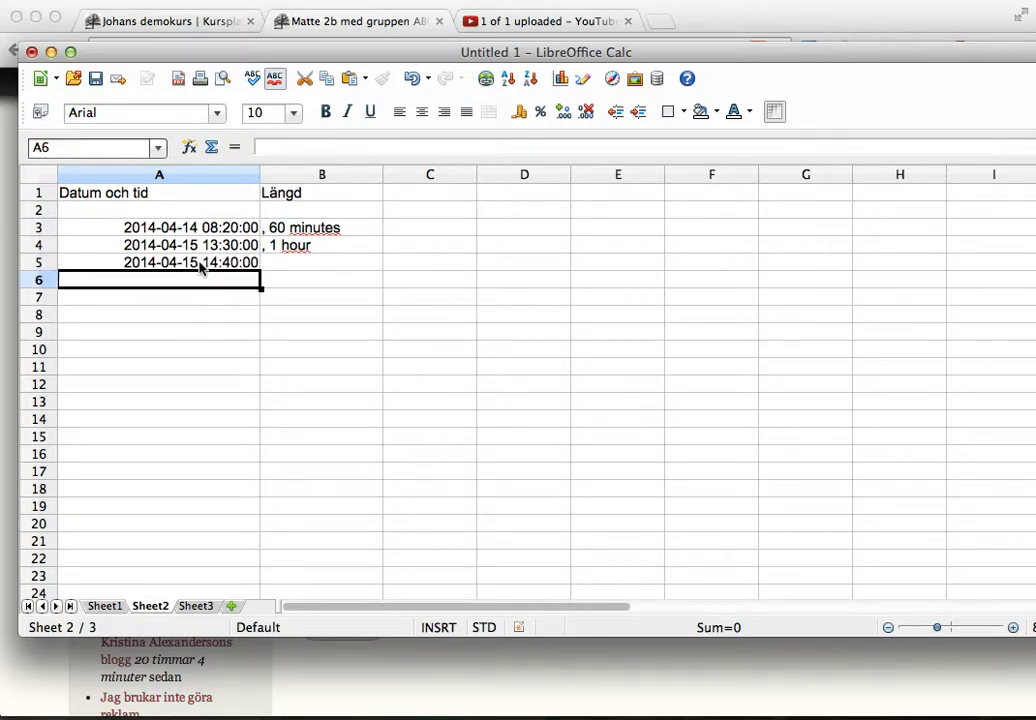
Enter the third lesson's length as ", 50 minutes" in cell B5.
{"action": "key", "text": "Up"}
{"action": "key", "text": "Right"}
{"action": "type", "text": ", "}
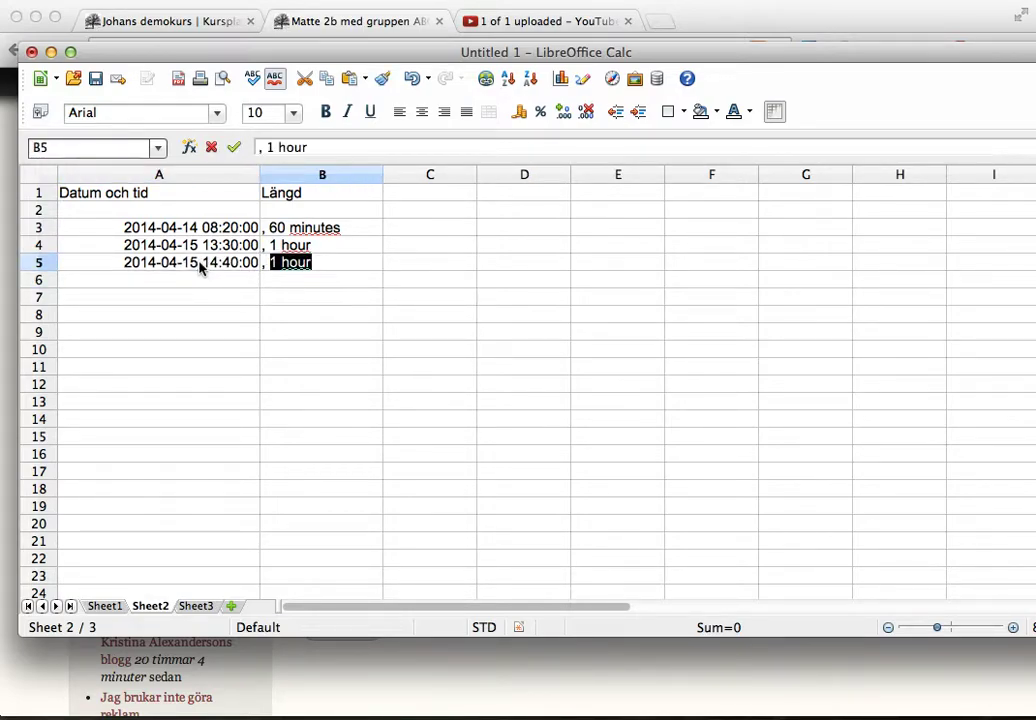
{"action": "type", "text": "50 minutes"}
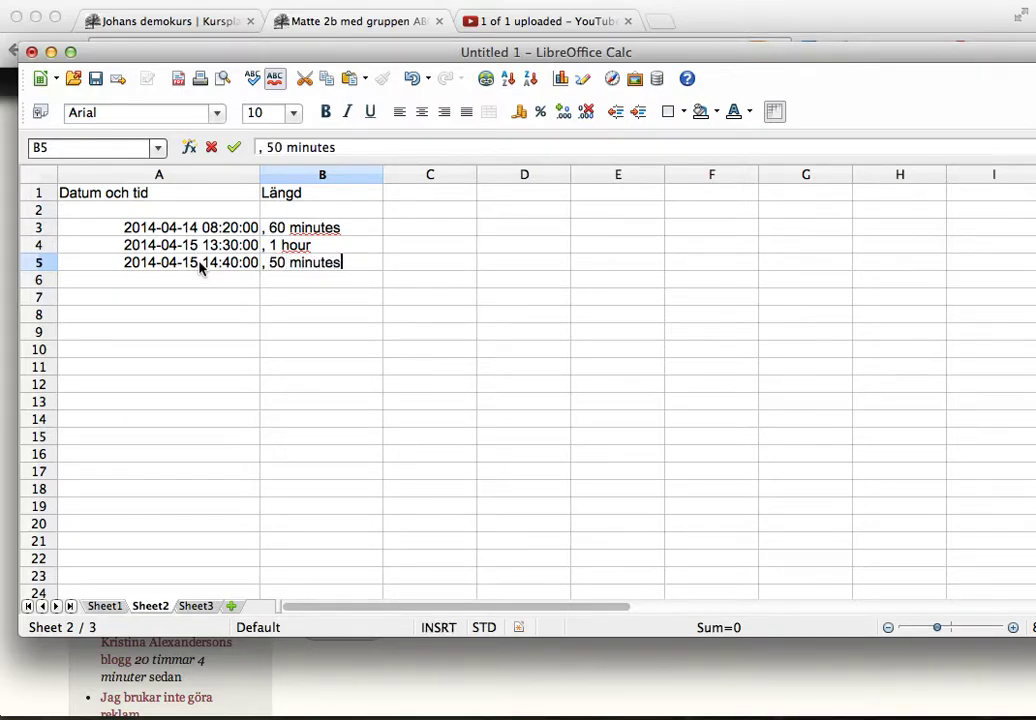
{"action": "key", "text": "Return"}
{"action": "key", "text": "Left"}
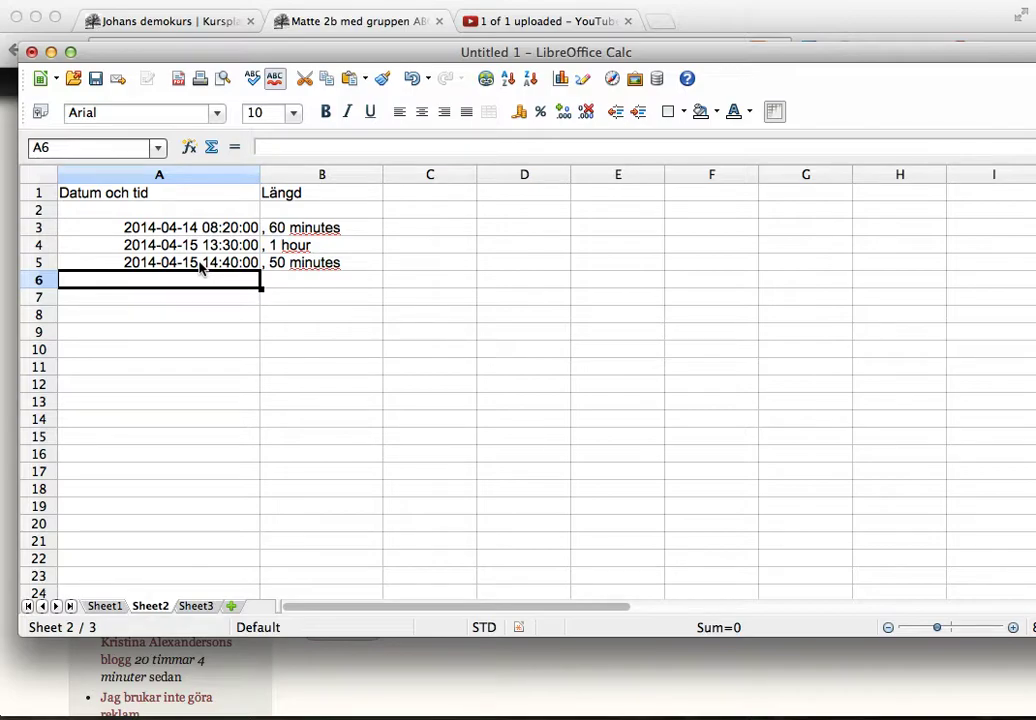
{"action": "type", "text": "2"}
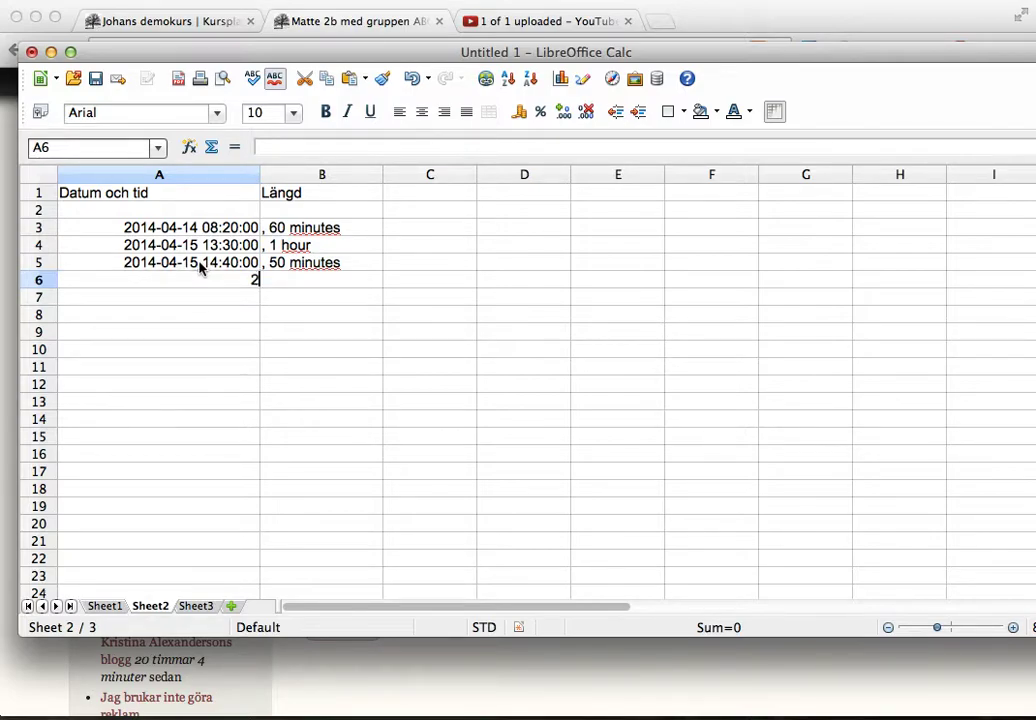
{"action": "type", "text": "014-04-17 "}
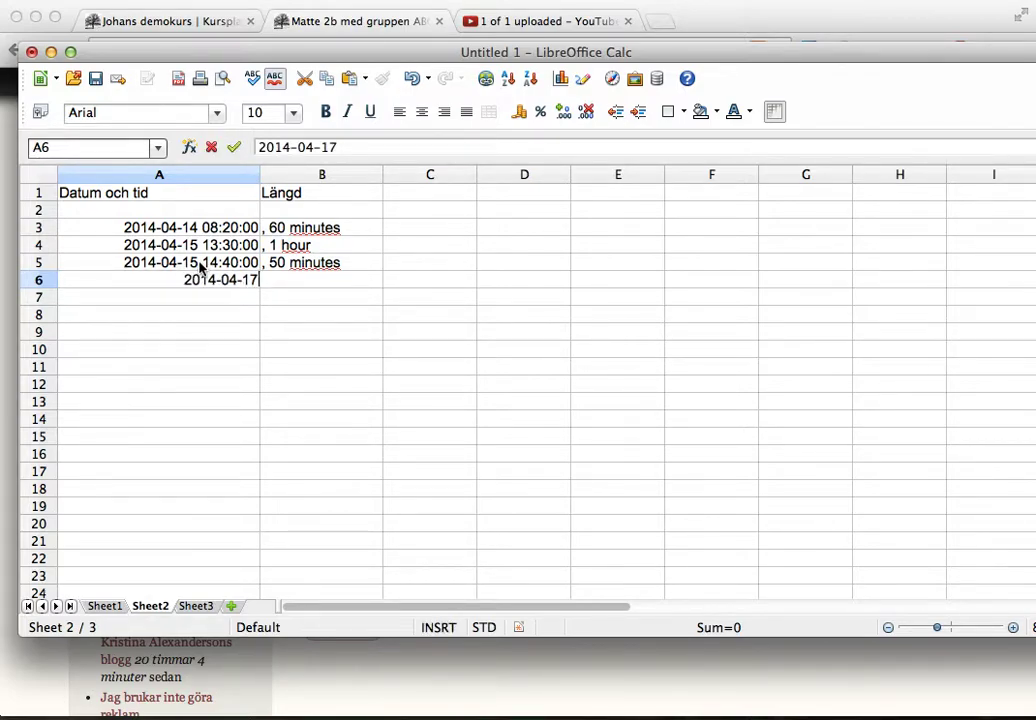
{"action": "type", "text": "1"}
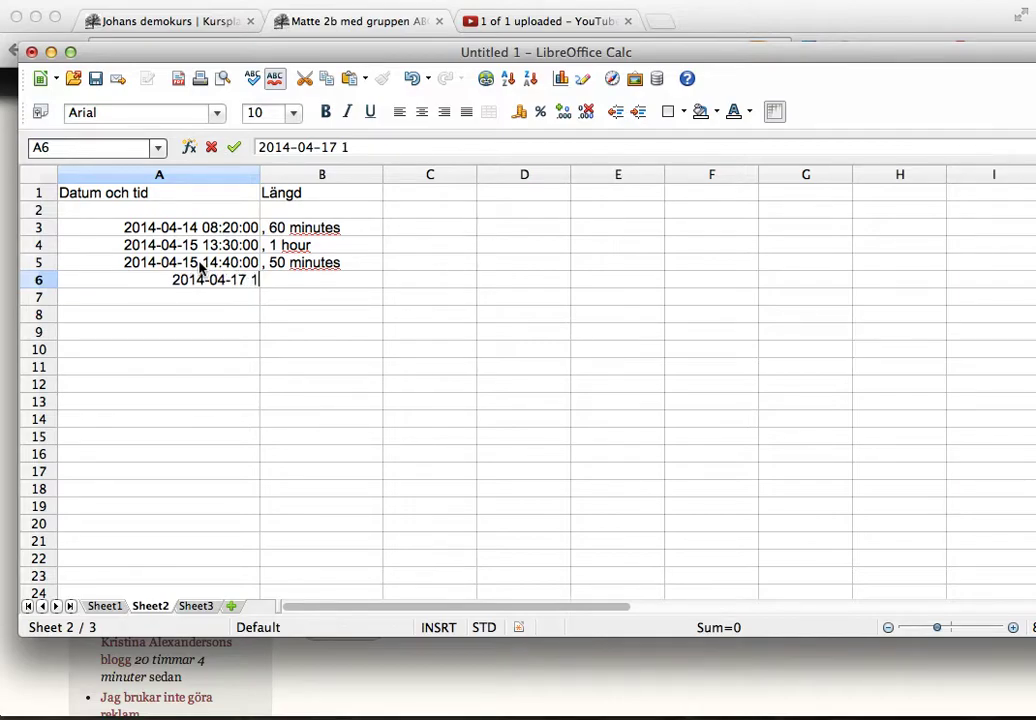
{"action": "type", "text": "0:20"}
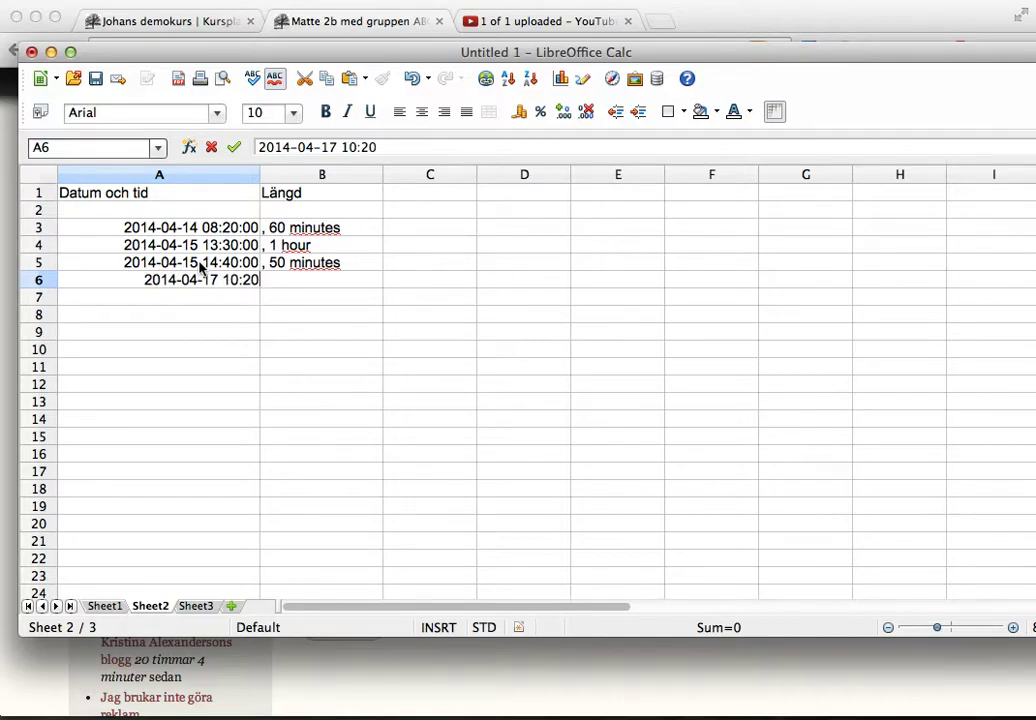
{"action": "key", "text": "Return"}
Enter the fourth lesson's length as ", 55 minutes" in cell B6.
{"action": "key", "text": "Up"}
{"action": "key", "text": "Right"}
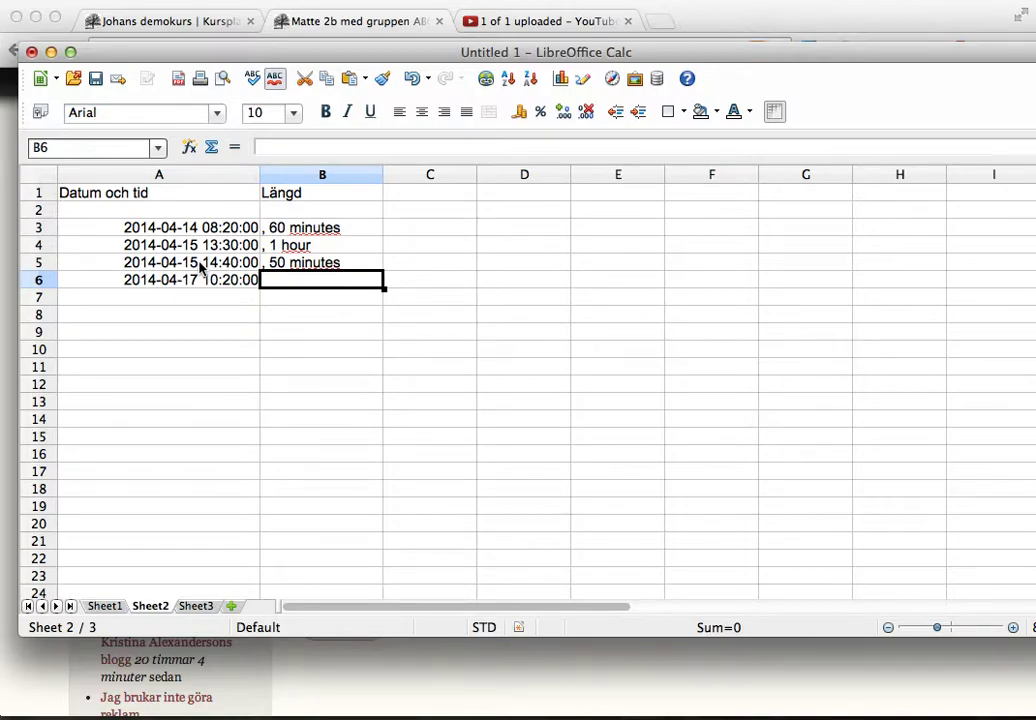
{"action": "type", "text": ", 55 minutes"}
{"action": "key", "text": "Return"}
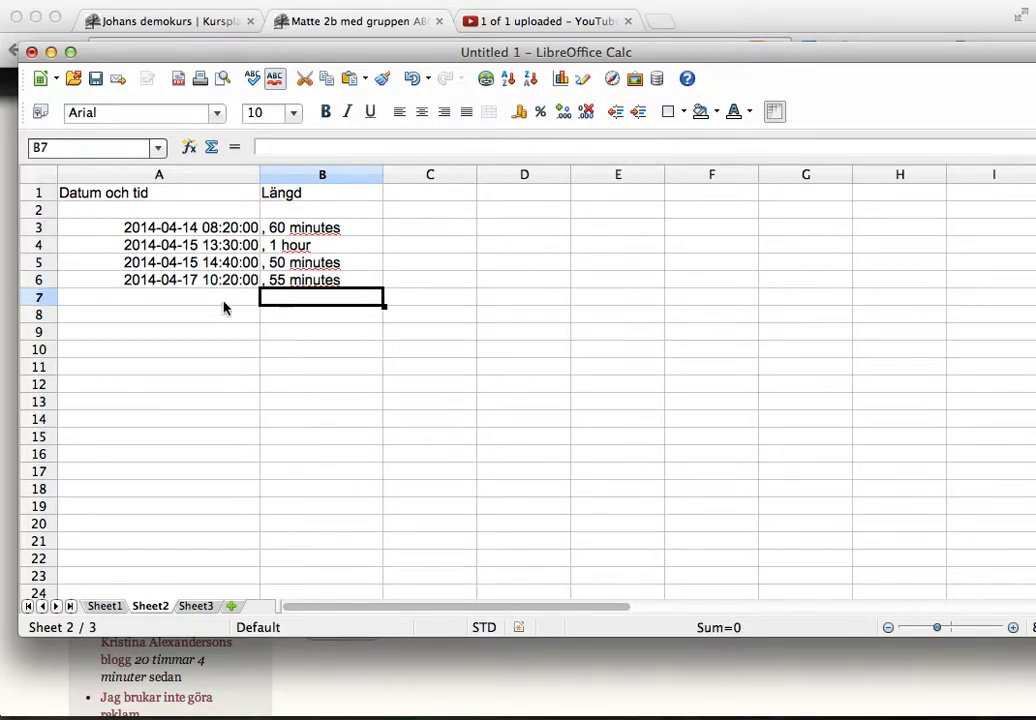
{"action": "left_click_drag", "start_coordinate": [140, 230], "coordinate": [312, 287]}
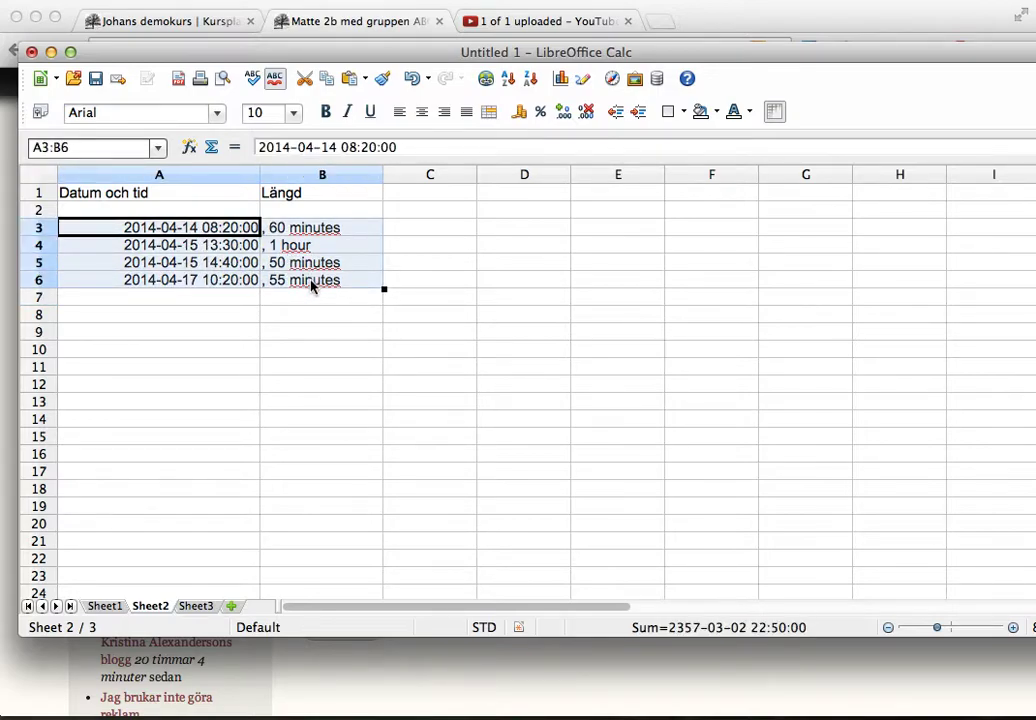
{"action": "left_click", "coordinate": [223, 300]}
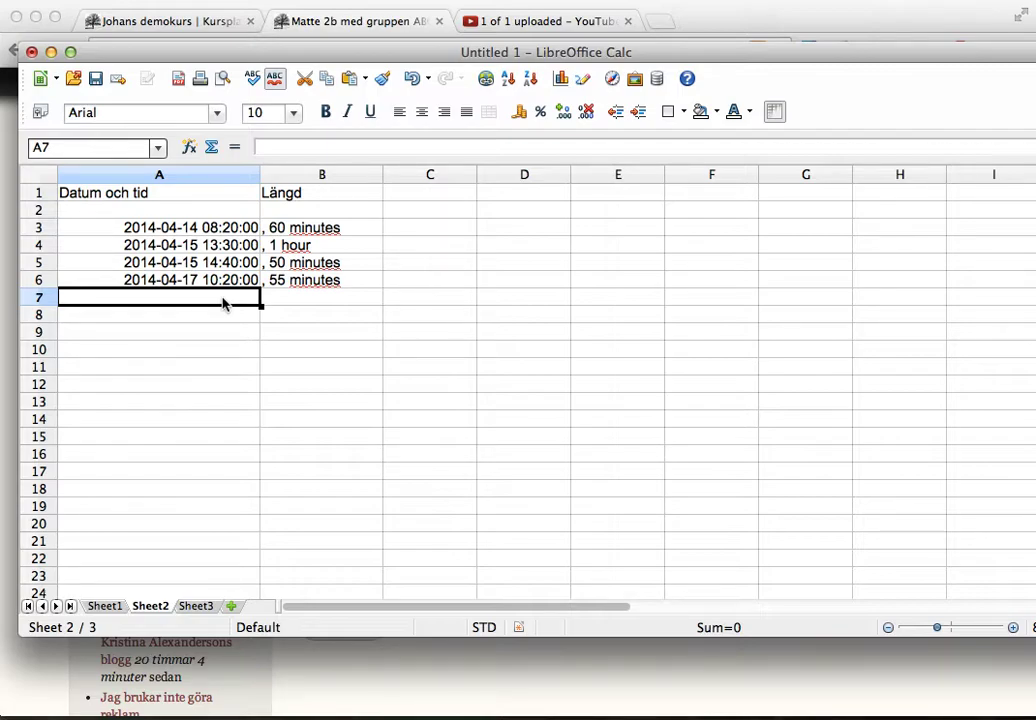
{"action": "left_click_drag", "start_coordinate": [215, 228], "coordinate": [298, 280]}
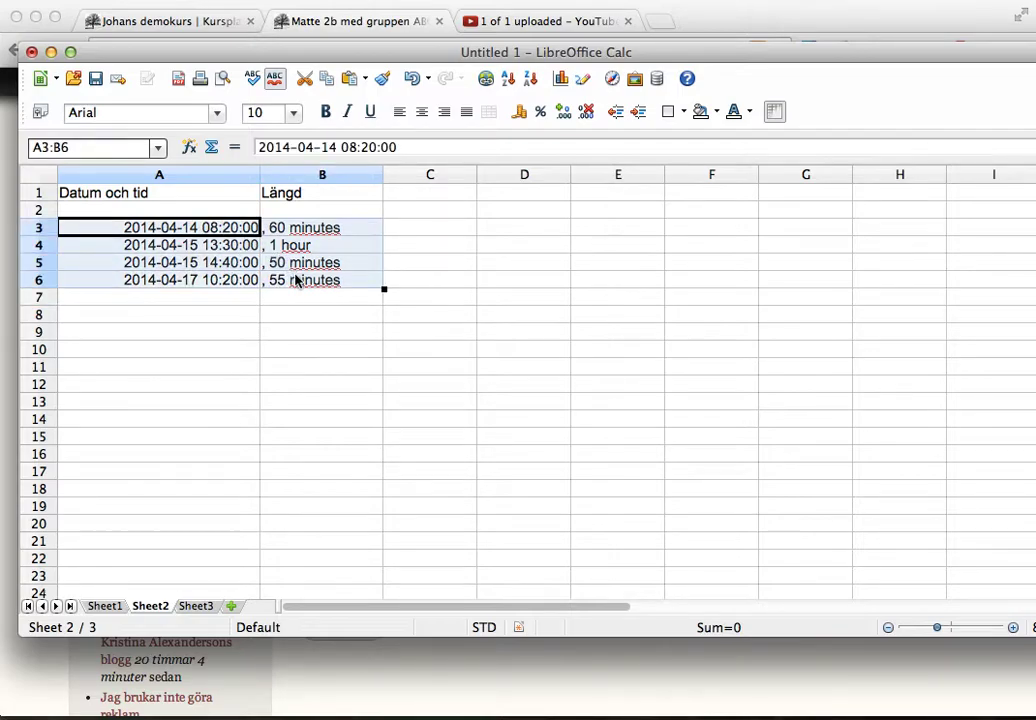
Enter the formula =A3+7 in cell A7 to place the first lesson one week ahead.
{"action": "left_click", "coordinate": [231, 300]}
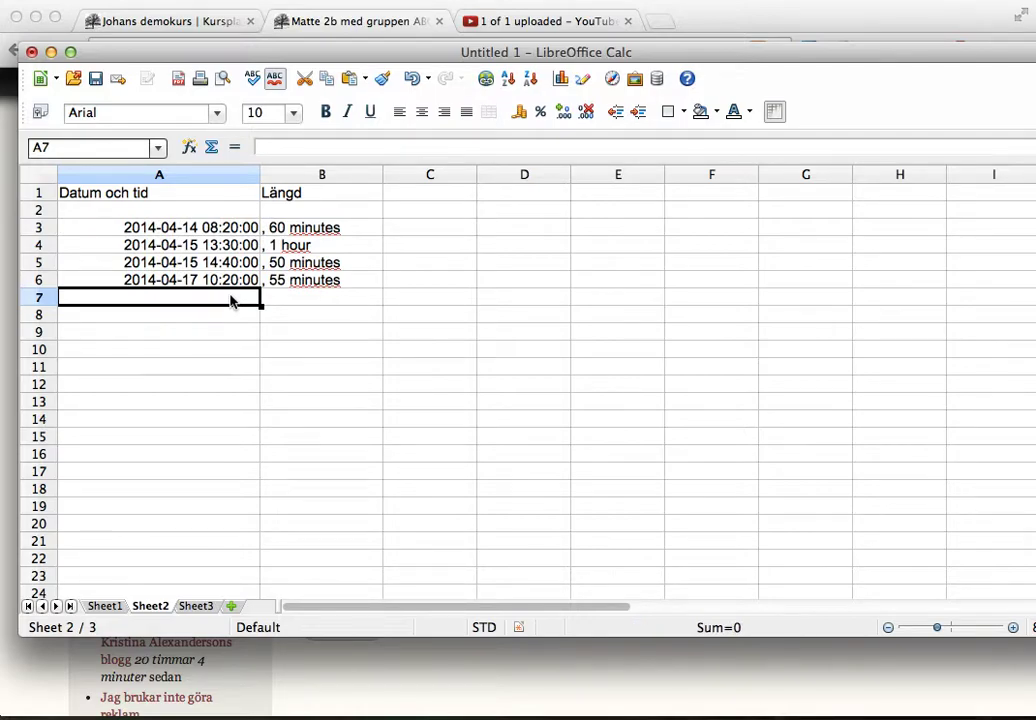
{"action": "type", "text": "="}
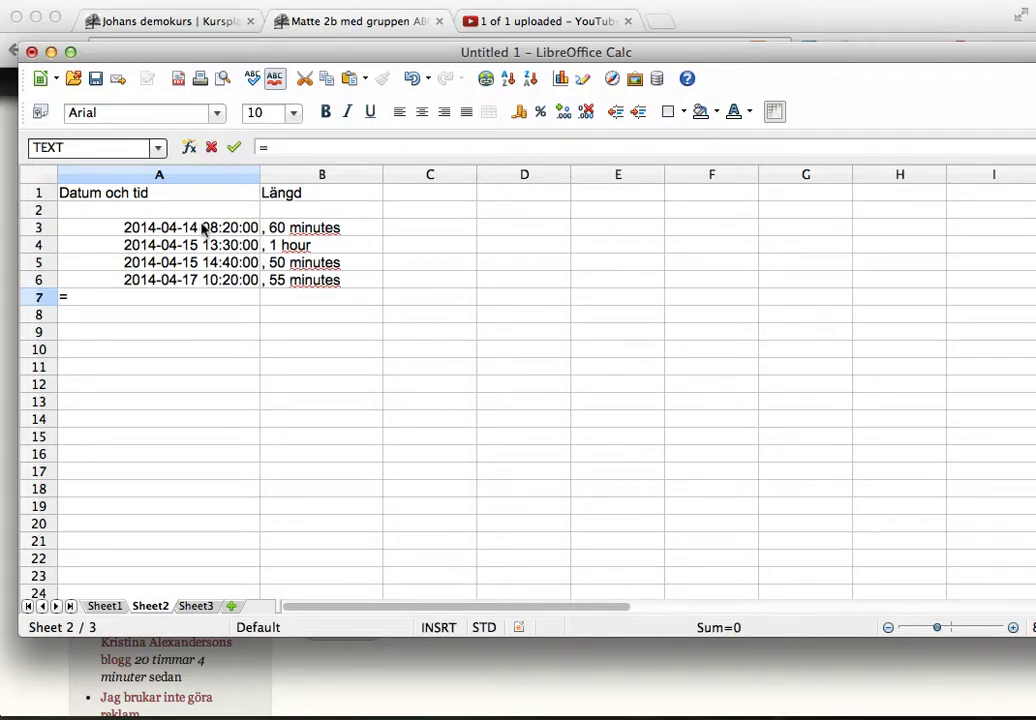
{"action": "left_click", "coordinate": [184, 234]}
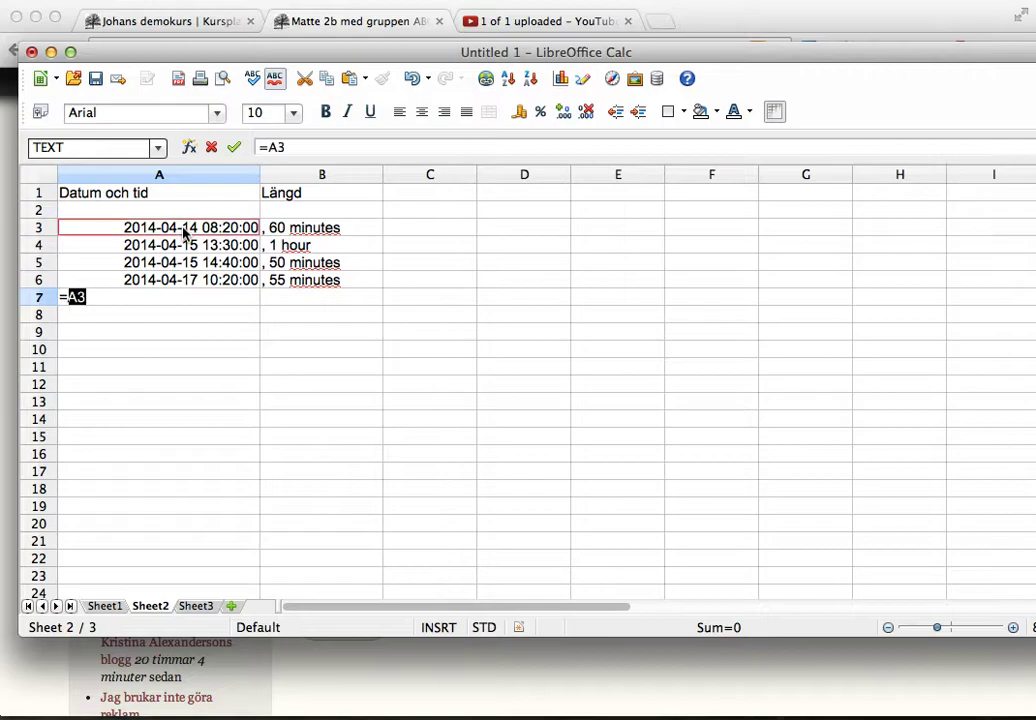
{"action": "type", "text": "+7"}
{"action": "key", "text": "Return"}
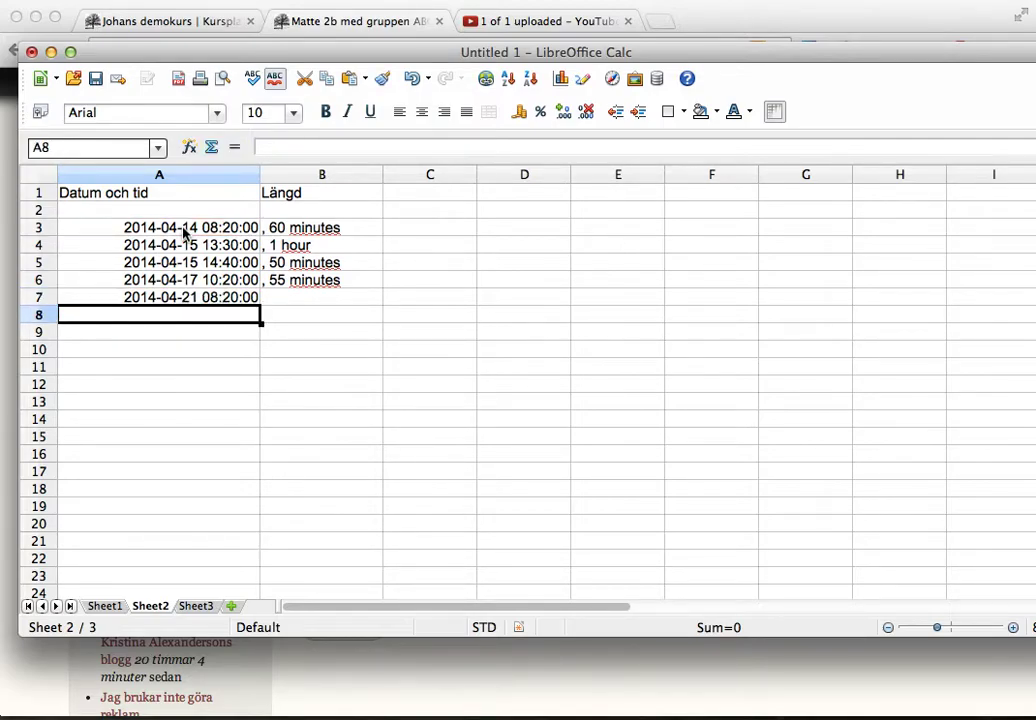
{"action": "left_click", "coordinate": [193, 303]}
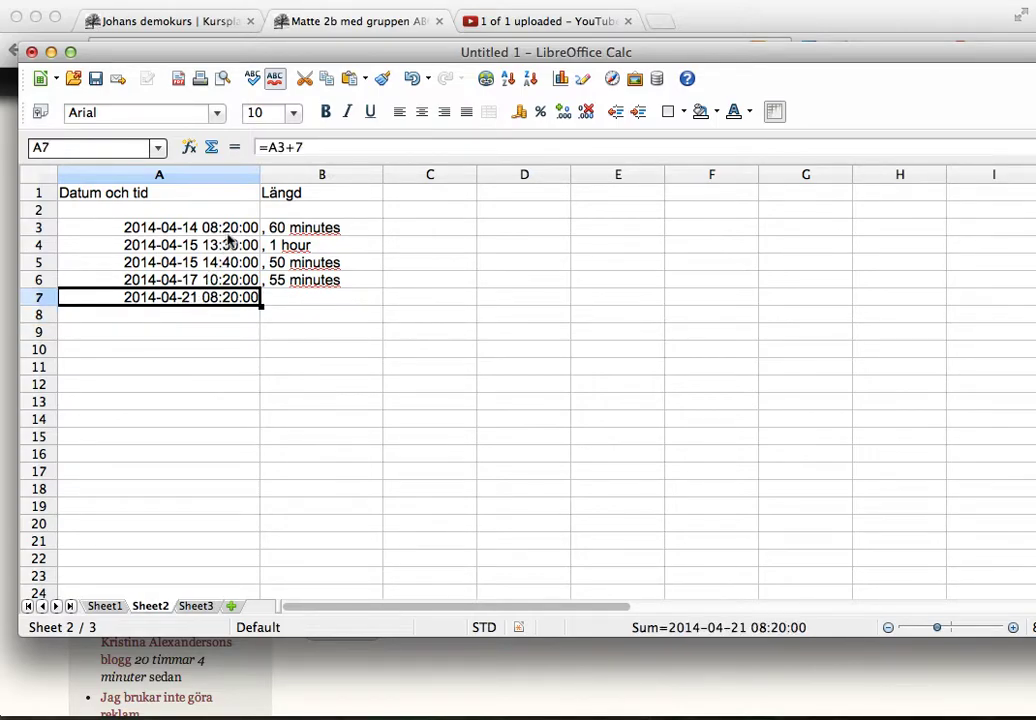
Enter the formula =B3 in cell B7 to reuse the first lesson's length.
{"action": "left_click", "coordinate": [284, 300]}
{"action": "type", "text": "="}
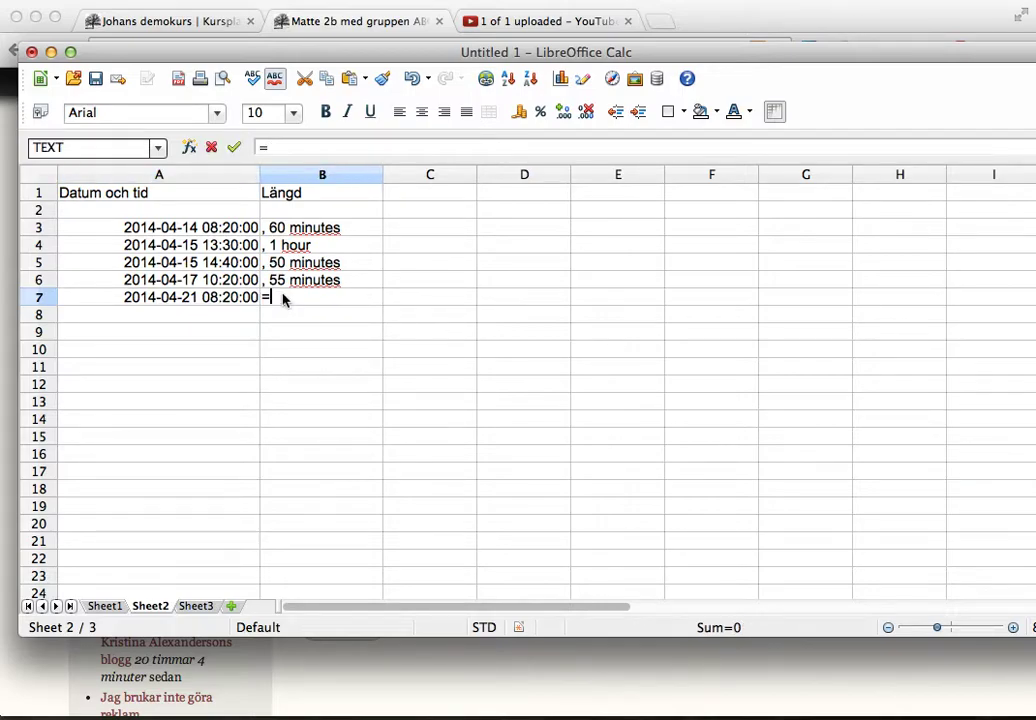
{"action": "left_click", "coordinate": [276, 231]}
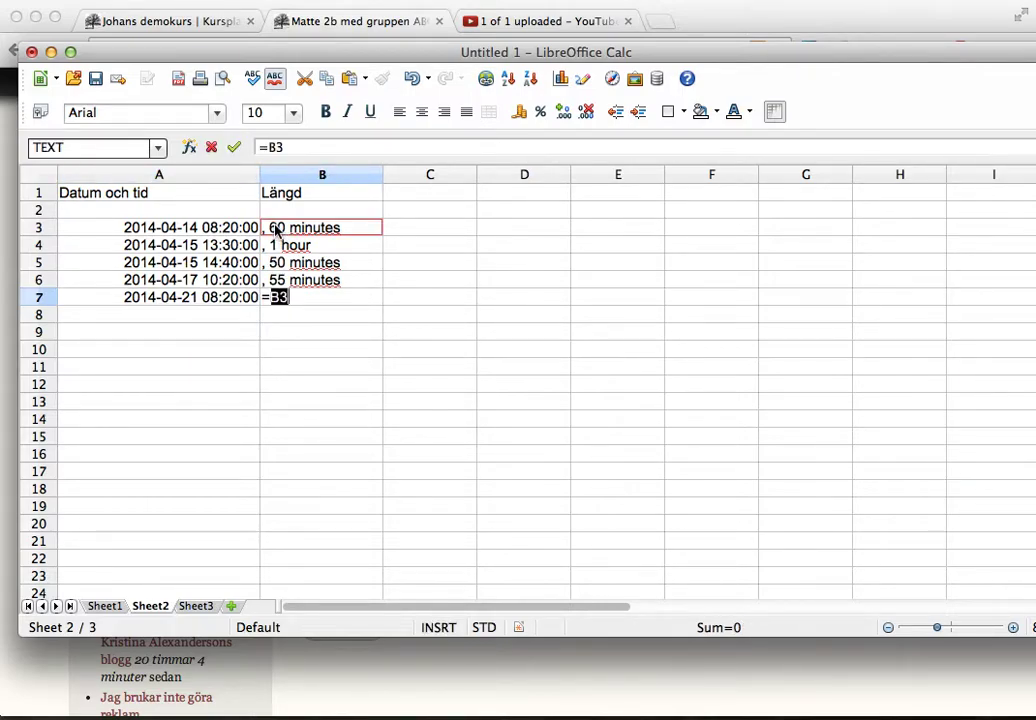
{"action": "key", "text": "Return"}
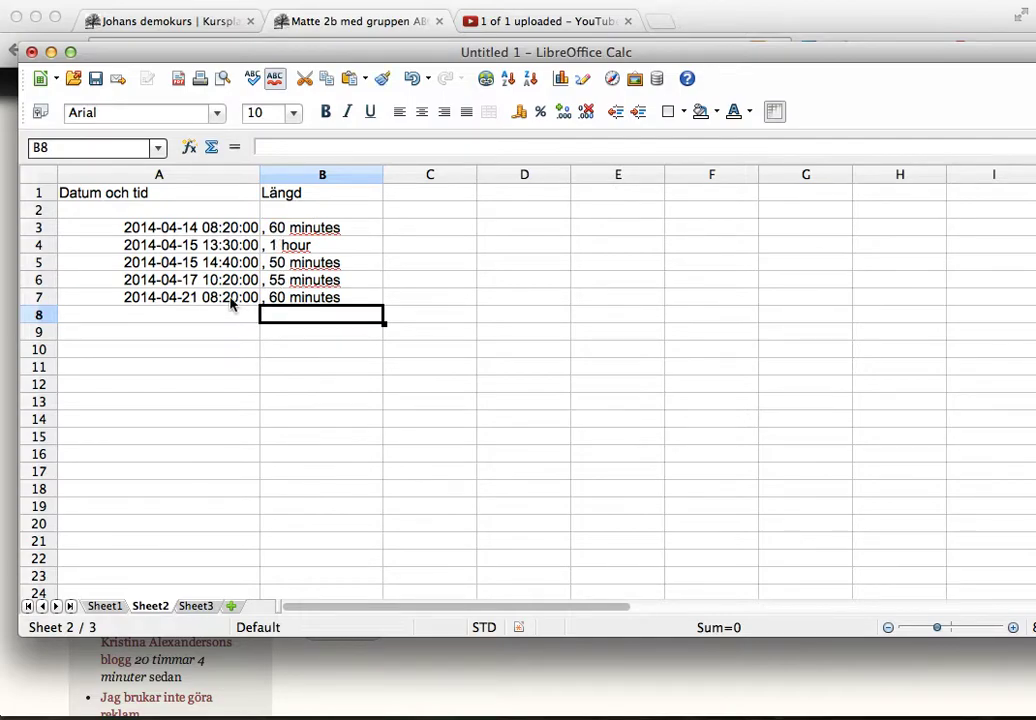
Copy the formulas in A7:B7 into the range A8:B15 to generate the following lessons.
{"action": "left_click_drag", "start_coordinate": [218, 300], "coordinate": [282, 301]}
{"action": "right_click", "coordinate": [282, 301]}
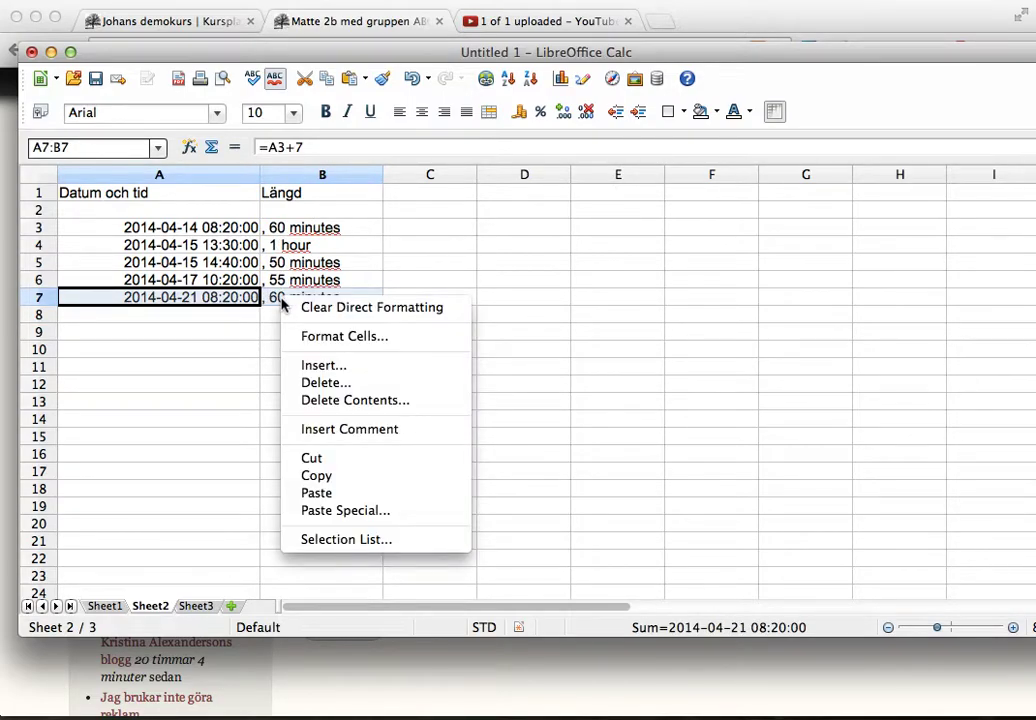
{"action": "left_click", "coordinate": [316, 475]}
{"action": "left_click_drag", "start_coordinate": [224, 322], "coordinate": [316, 440]}
{"action": "right_click", "coordinate": [316, 440]}
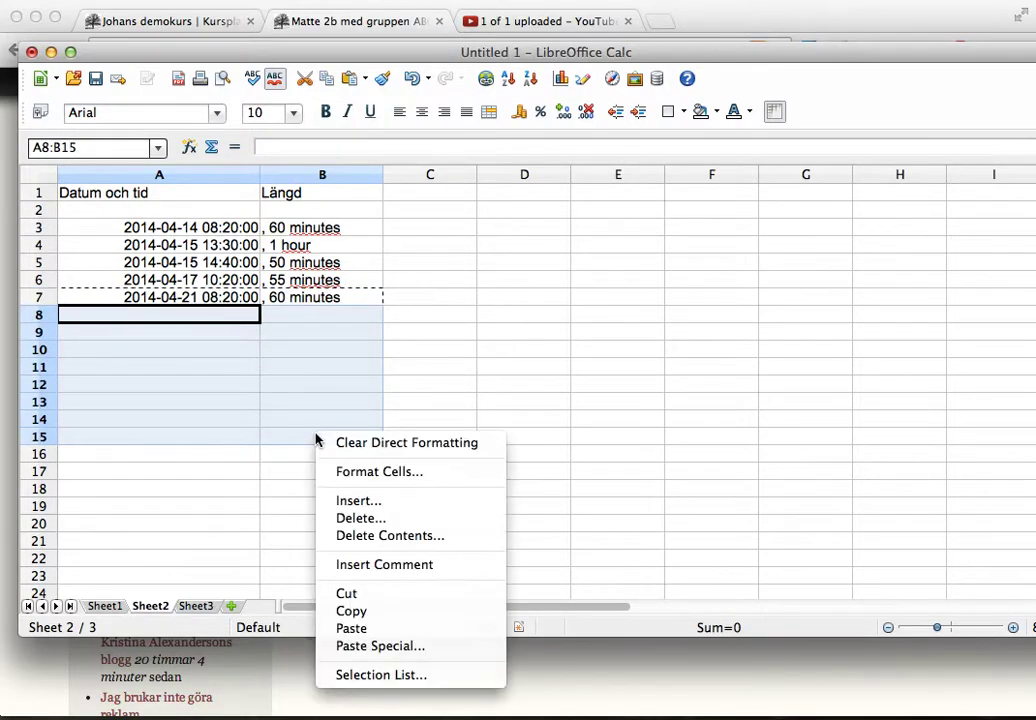
{"action": "left_click", "coordinate": [352, 628]}
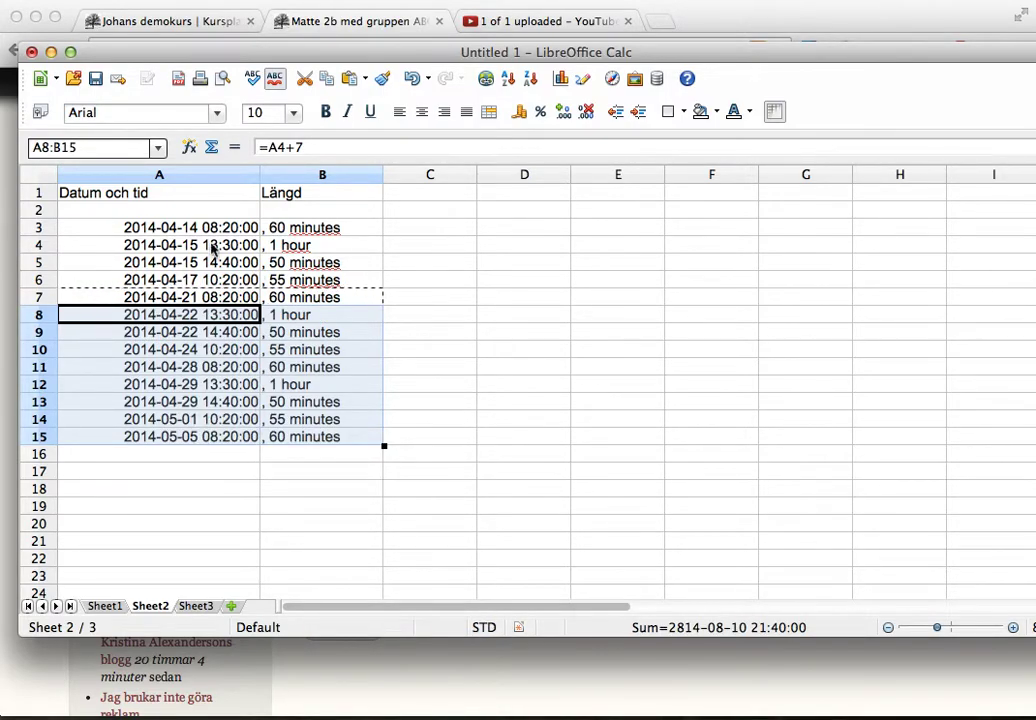
Copy all lesson dates and lengths in the range A3:B15.
{"action": "left_click_drag", "start_coordinate": [210, 229], "coordinate": [289, 433]}
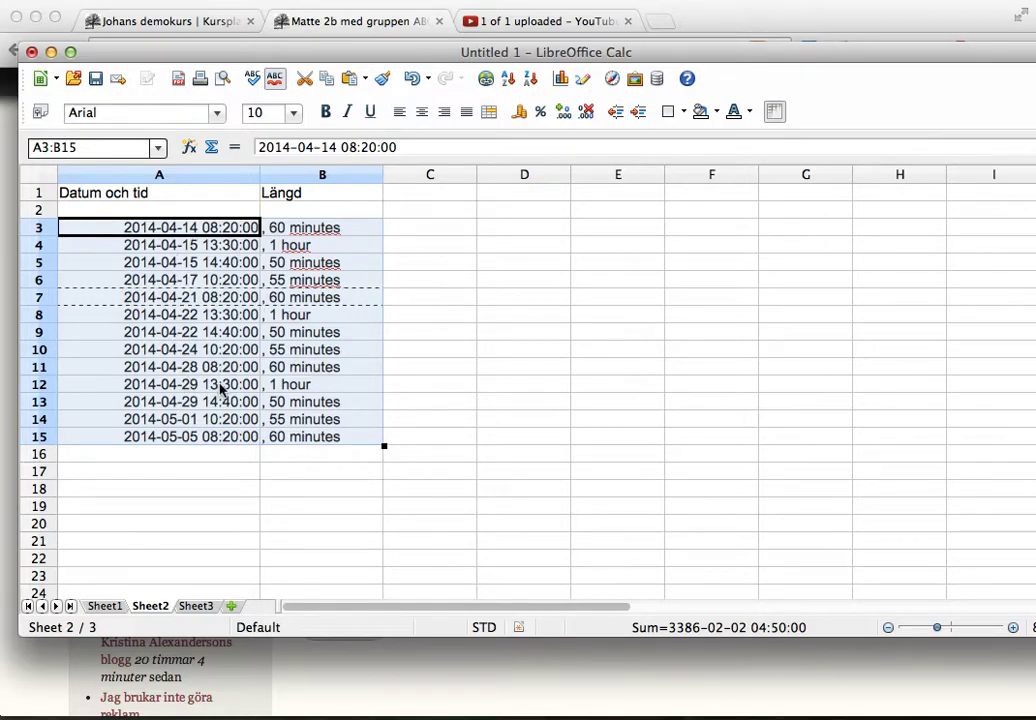
{"action": "key", "text": "Escape"}
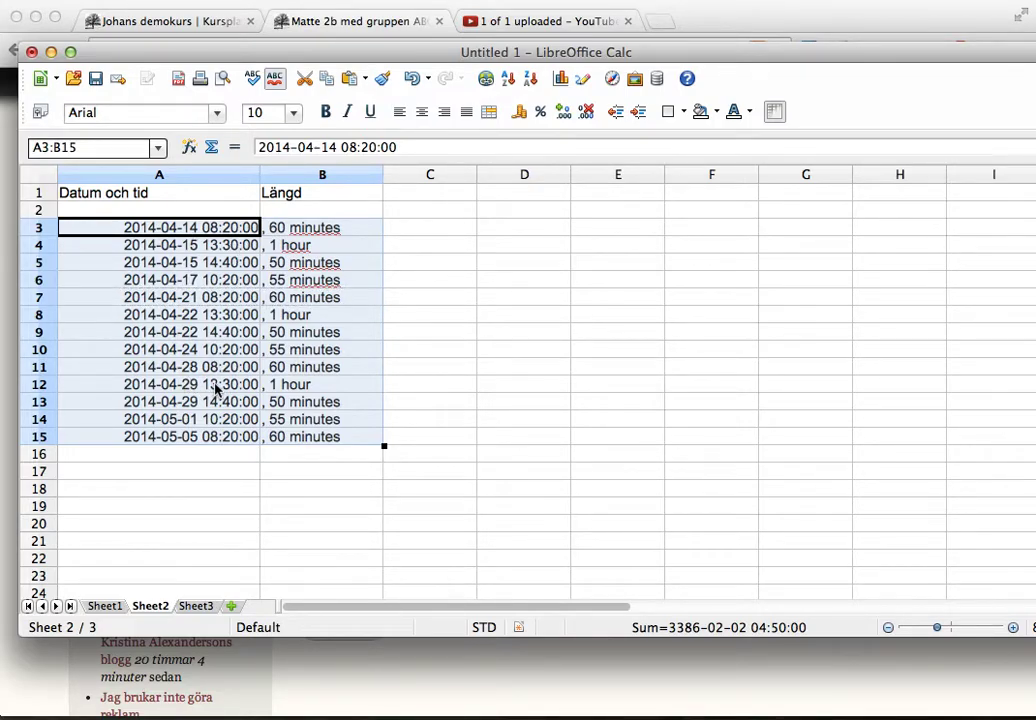
{"action": "right_click", "coordinate": [247, 268]}
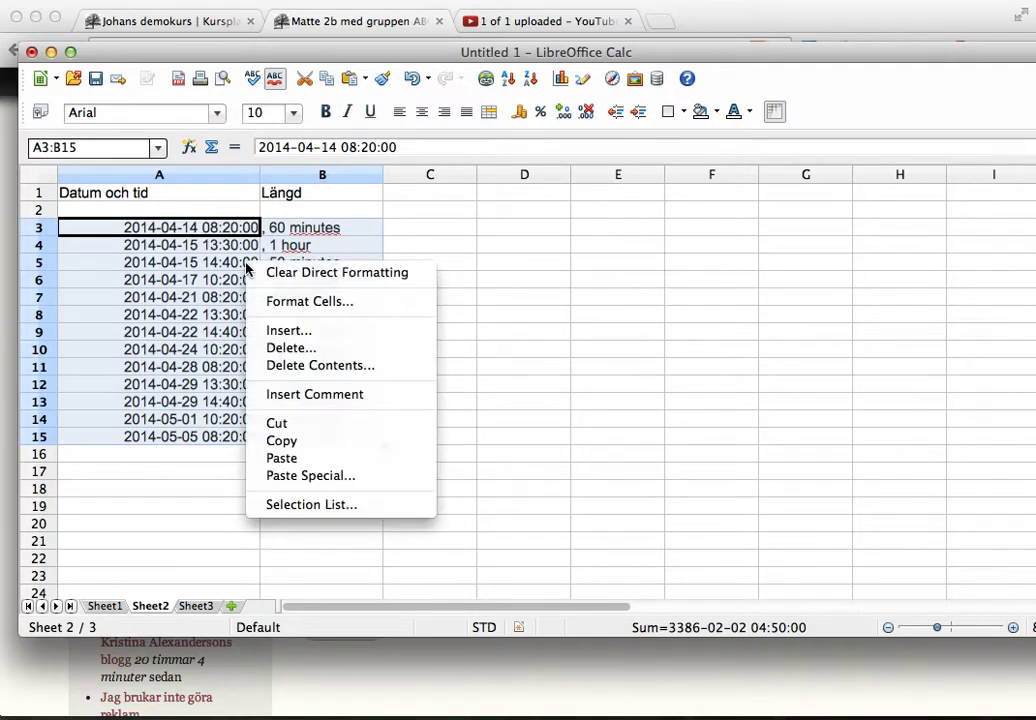
{"action": "left_click", "coordinate": [281, 441]}
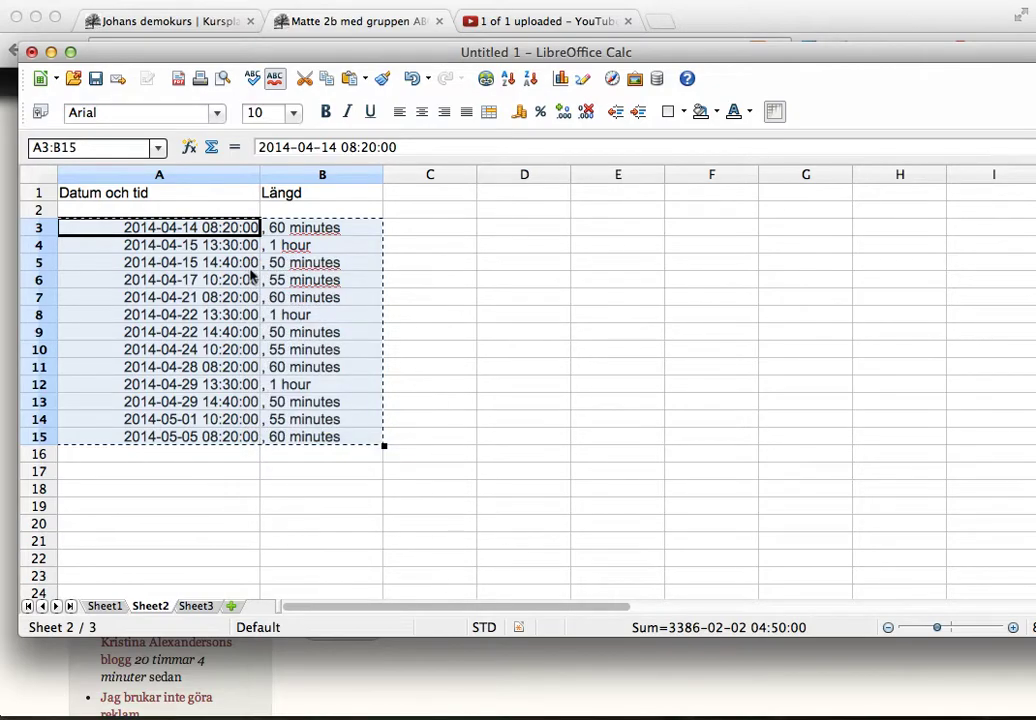
Switch to the browser, paste the copied lesson rows into the Dates field, and enlarge the field to show all rows.
{"action": "key", "text": "super+Tab"}
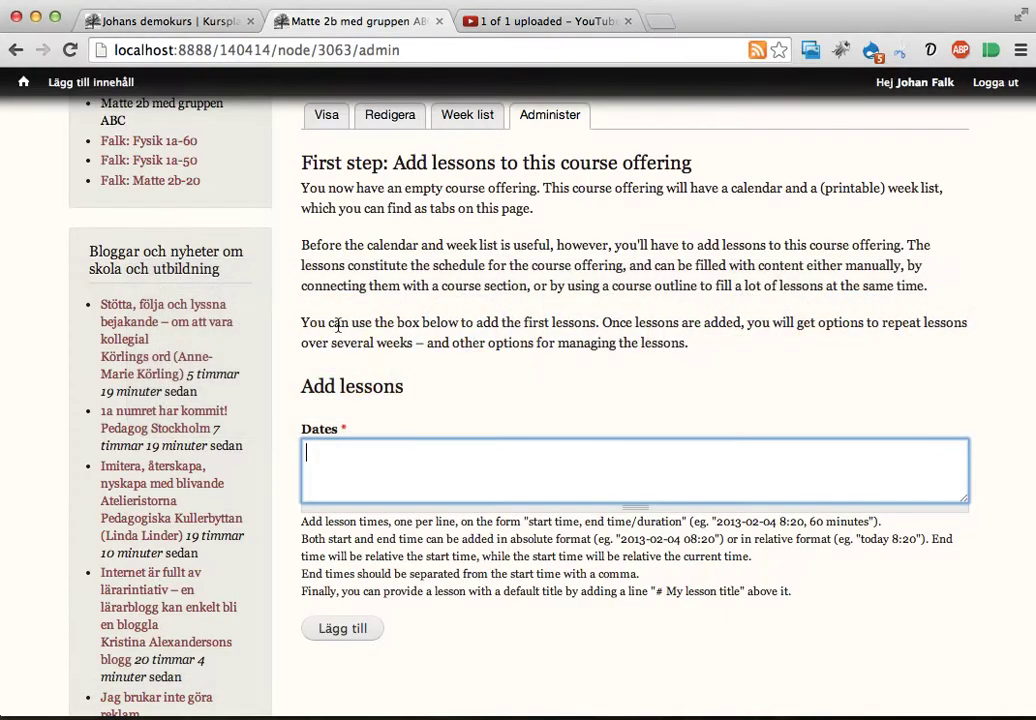
{"action": "right_click", "coordinate": [378, 473]}
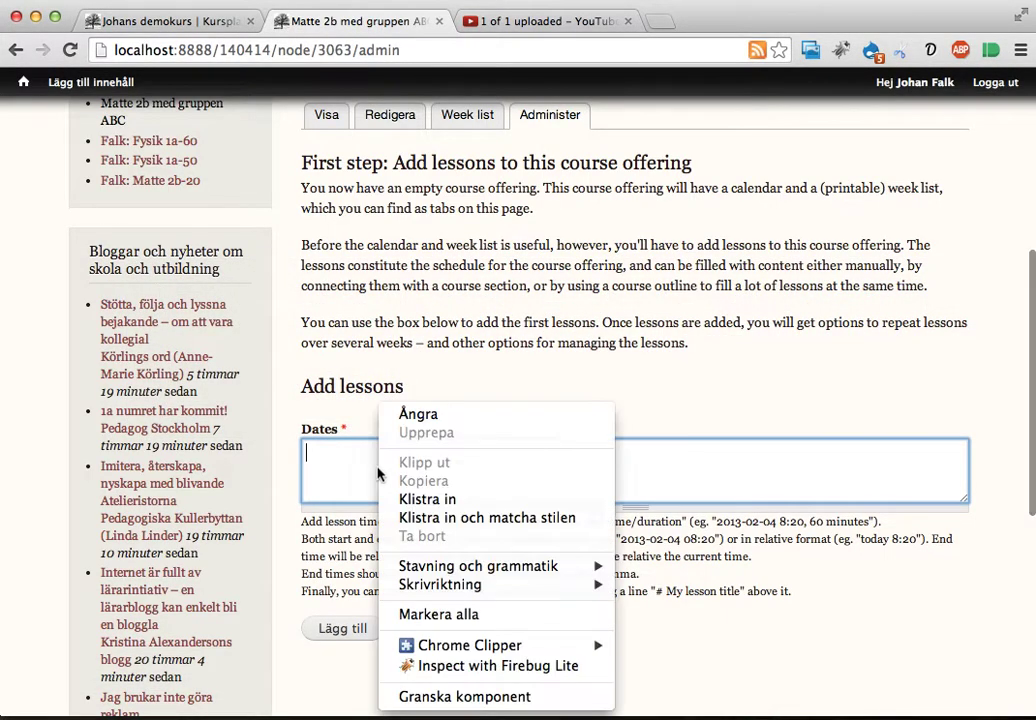
{"action": "left_click", "coordinate": [397, 499]}
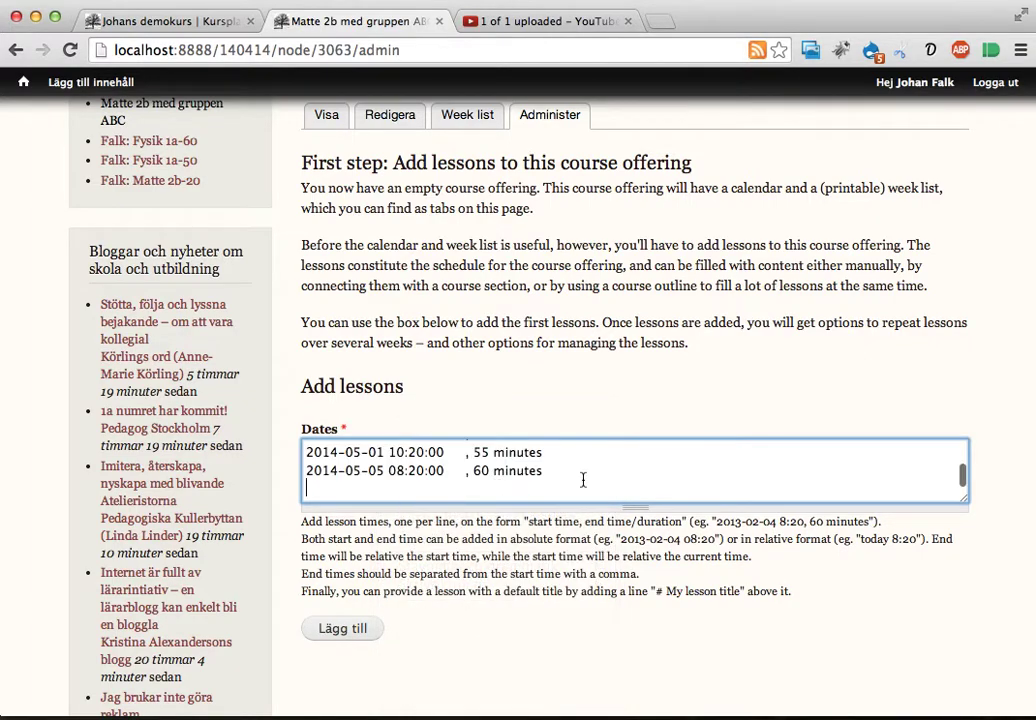
{"action": "left_click_drag", "start_coordinate": [583, 506], "coordinate": [550, 702]}
{"action": "scroll", "coordinate": [565, 503], "scroll_direction": "down", "scroll_amount": 1}
{"action": "scroll", "coordinate": [565, 503], "scroll_direction": "up", "scroll_amount": 2}
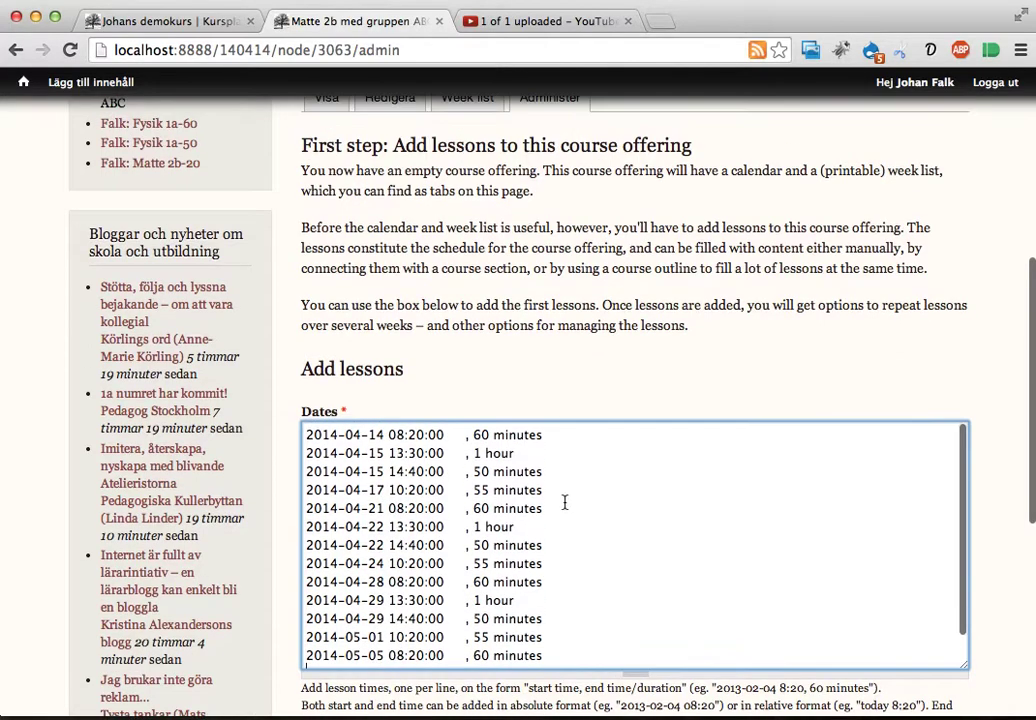
Submit the pasted dates to add the lessons to the course offering.
{"action": "double_click", "coordinate": [463, 436]}
{"action": "scroll", "coordinate": [557, 547], "scroll_direction": "down", "scroll_amount": 1}
{"action": "scroll", "coordinate": [557, 547], "scroll_direction": "down", "scroll_amount": 3}
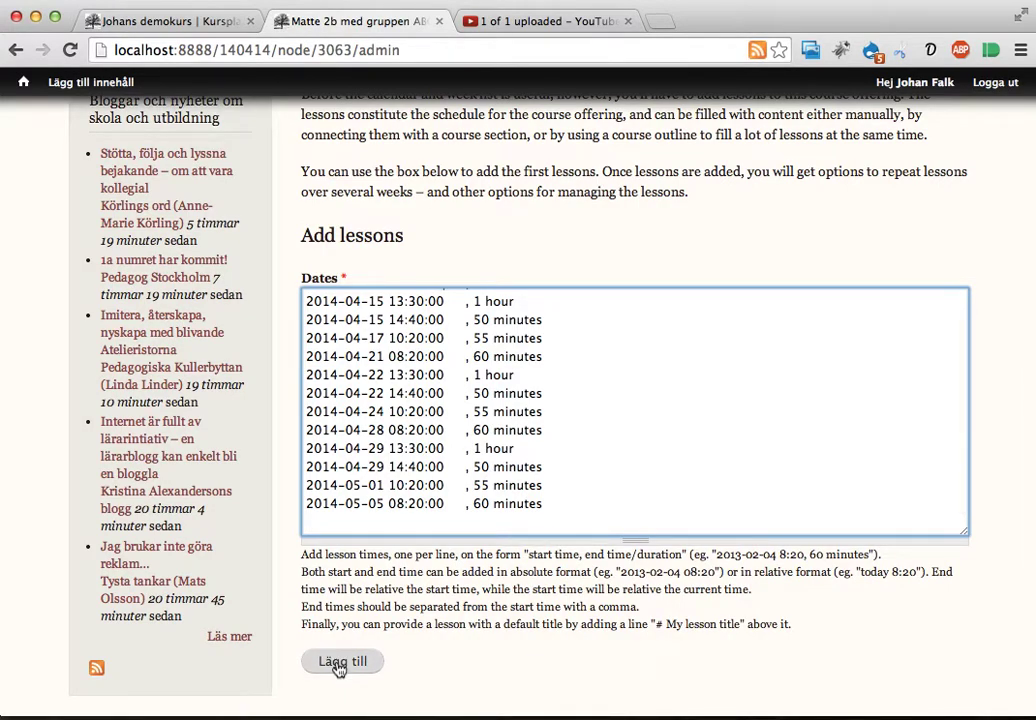
{"action": "left_click", "coordinate": [339, 664]}
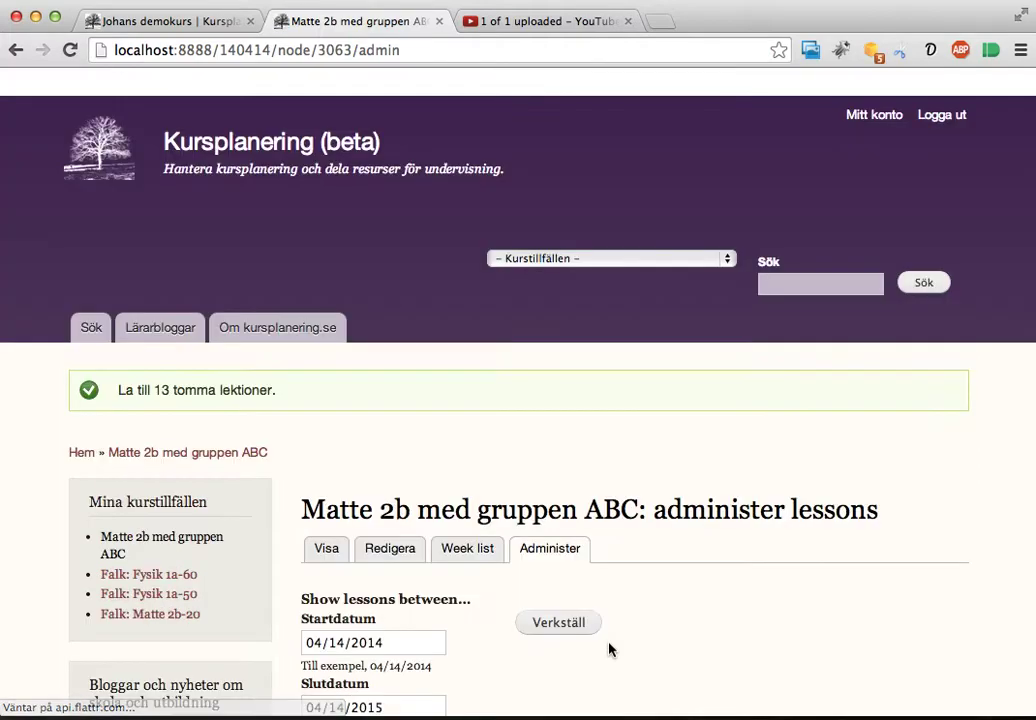
Check the confirmation and the list of added lessons, including the last lesson's week and day, against the spreadsheet.
{"action": "scroll", "coordinate": [739, 484], "scroll_direction": "down", "scroll_amount": 1}
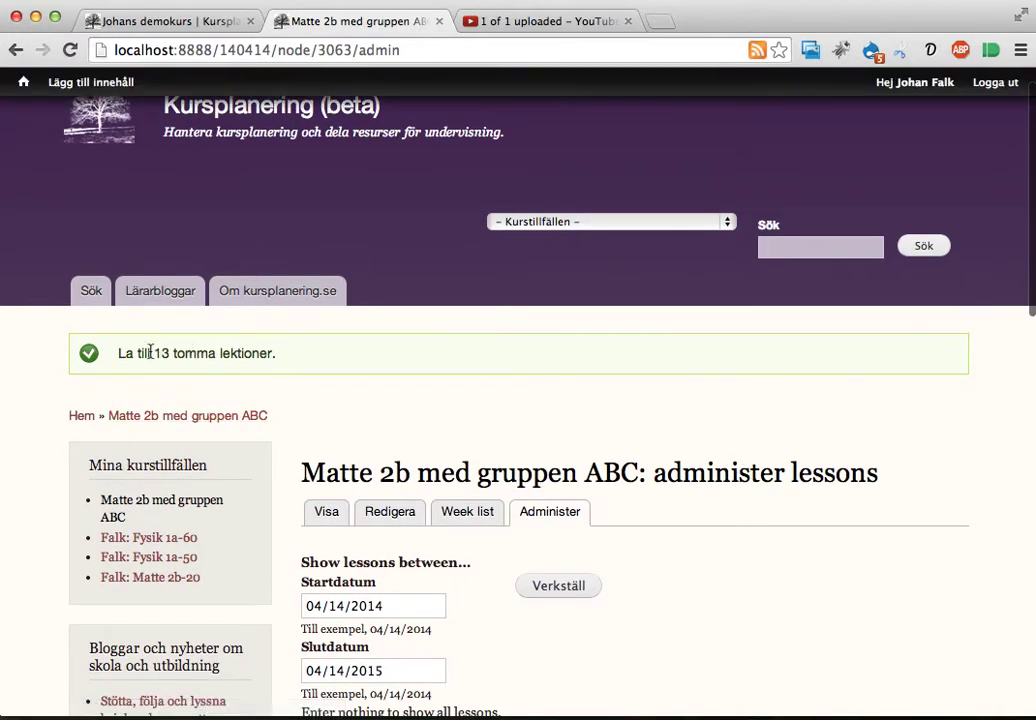
{"action": "left_click_drag", "start_coordinate": [148, 352], "coordinate": [213, 352]}
{"action": "scroll", "coordinate": [430, 356], "scroll_direction": "down", "scroll_amount": 10}
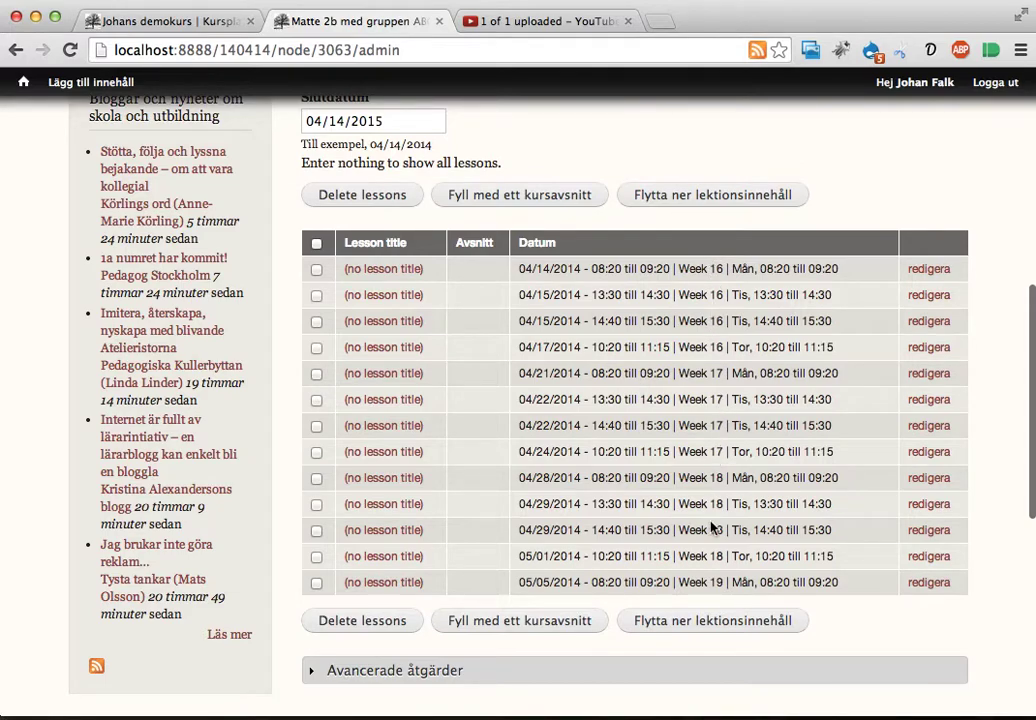
{"action": "left_click_drag", "start_coordinate": [752, 583], "coordinate": [678, 584]}
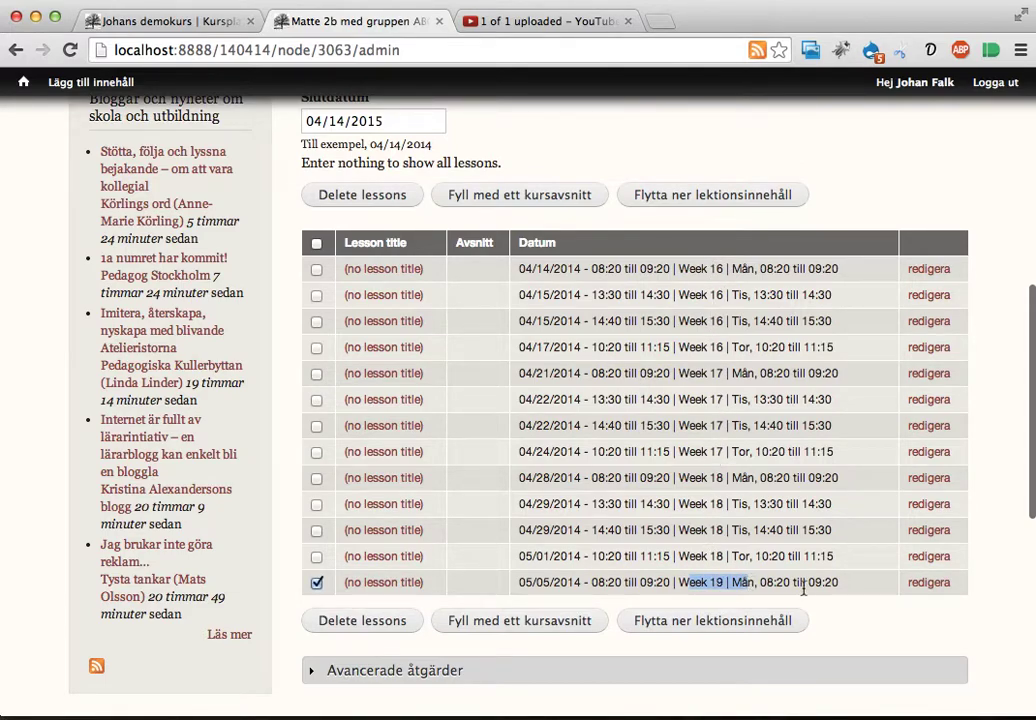
{"action": "left_click", "coordinate": [317, 583]}
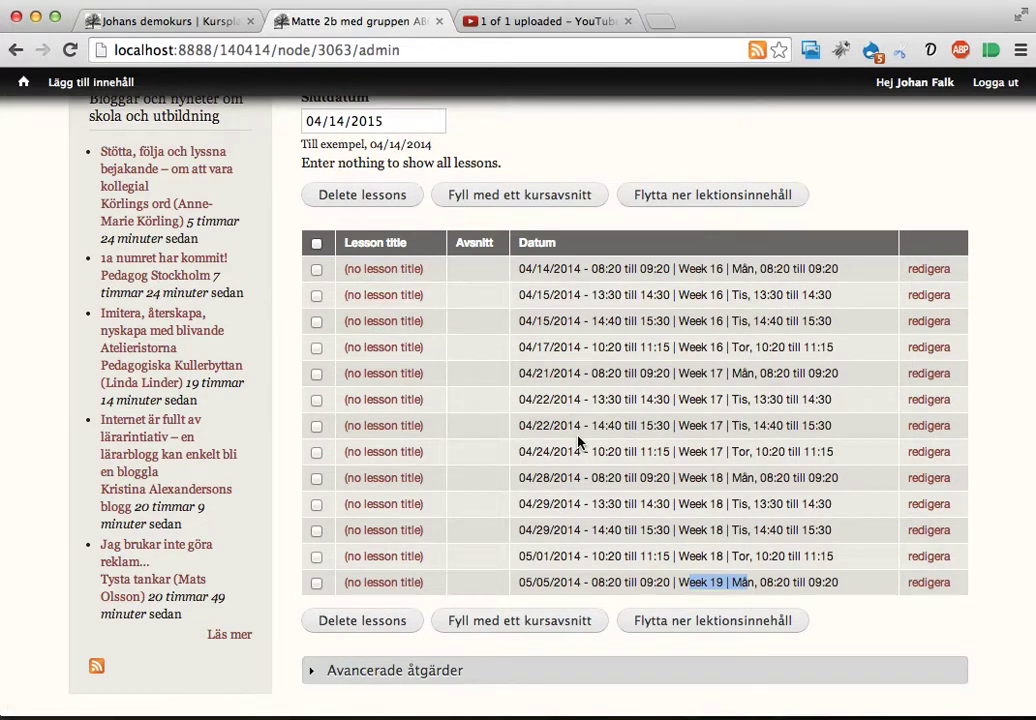
{"action": "key", "text": "super+Tab"}
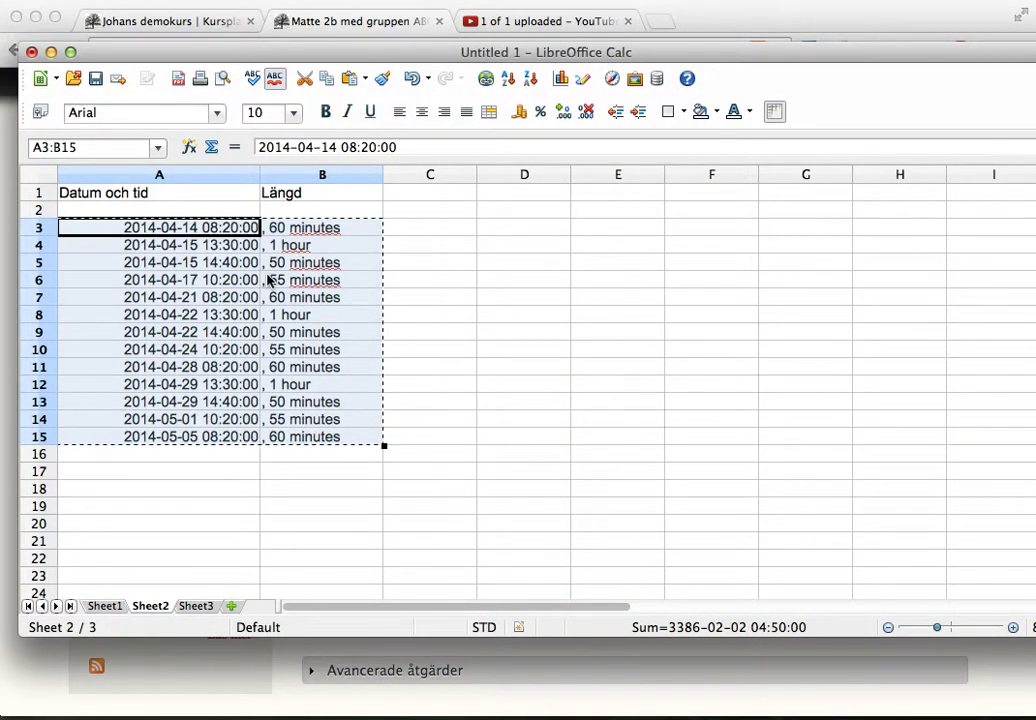
{"action": "key", "text": "super+Tab"}
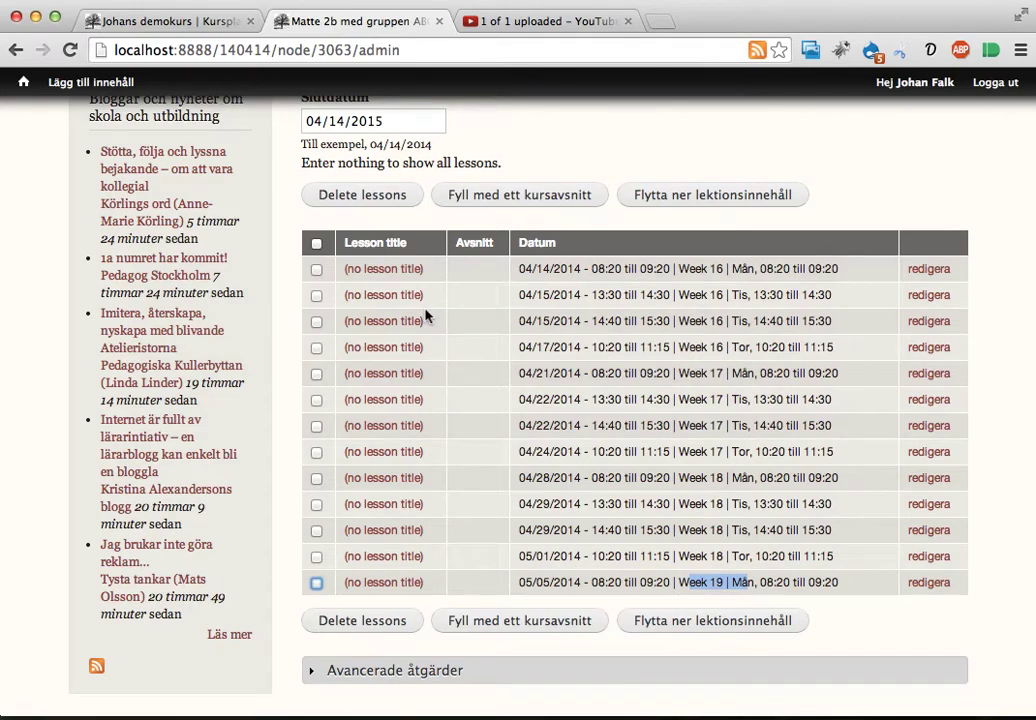
Select all lessons in the list and expand the advanced actions (Avancerade åtgärder).
{"action": "left_click", "coordinate": [316, 245]}
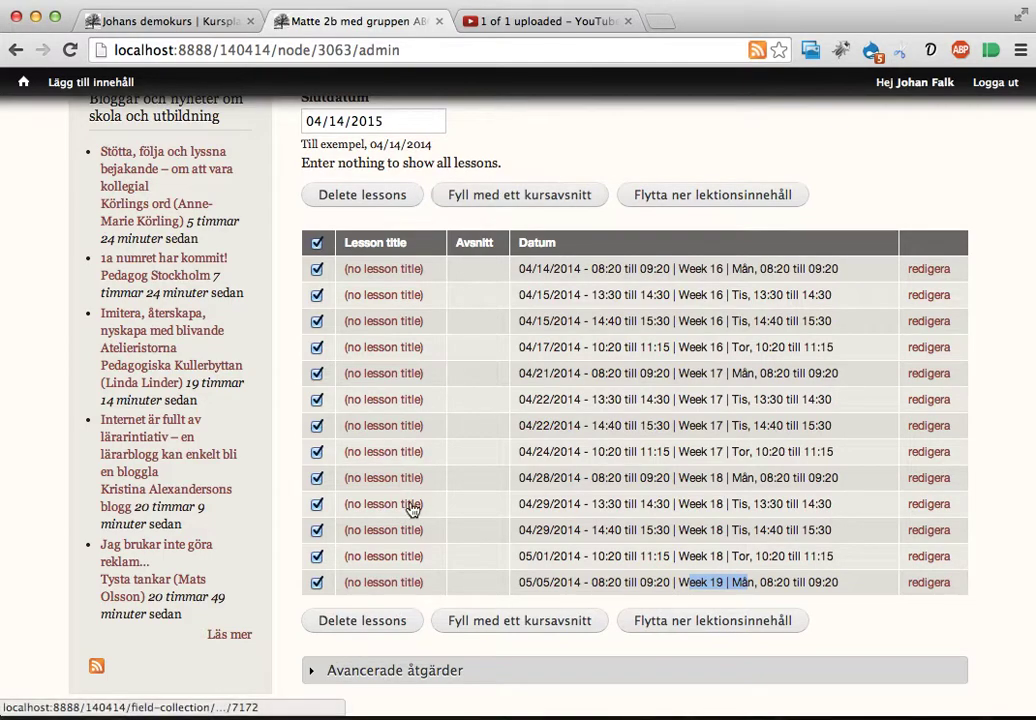
{"action": "scroll", "coordinate": [410, 505], "scroll_direction": "down", "scroll_amount": 2}
{"action": "scroll", "coordinate": [410, 508], "scroll_direction": "down", "scroll_amount": 1}
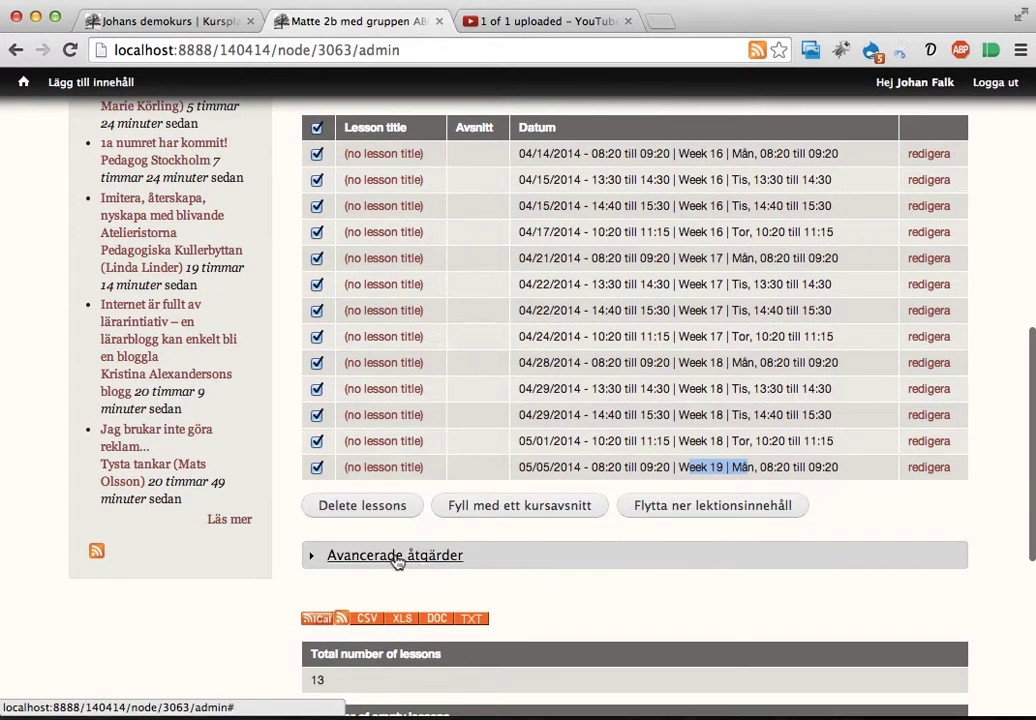
{"action": "left_click", "coordinate": [396, 558]}
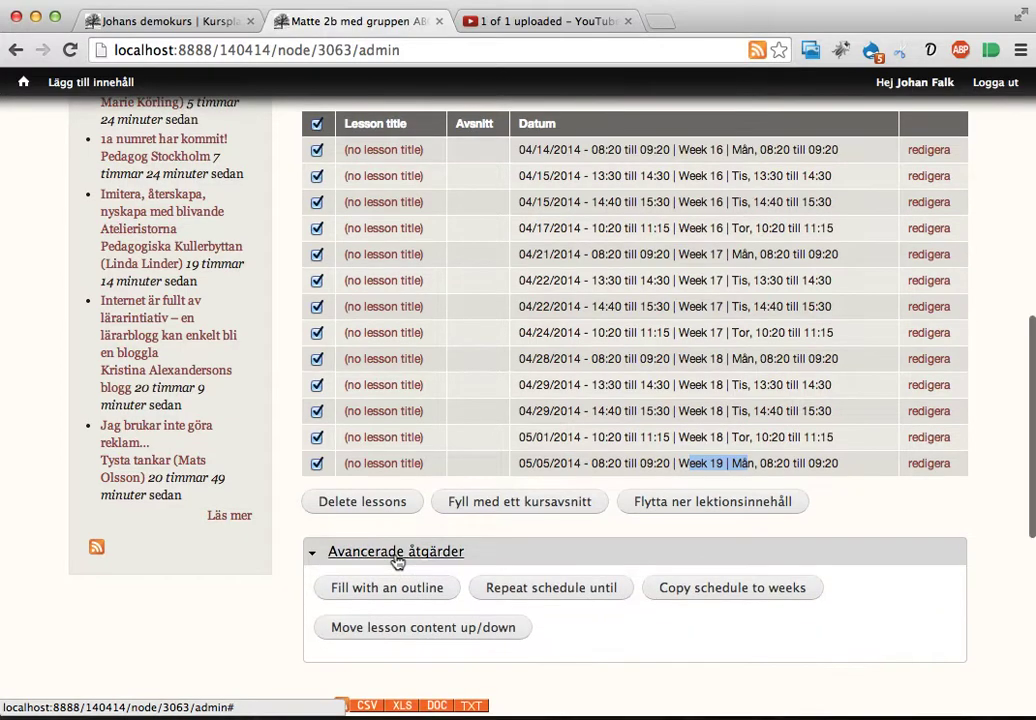